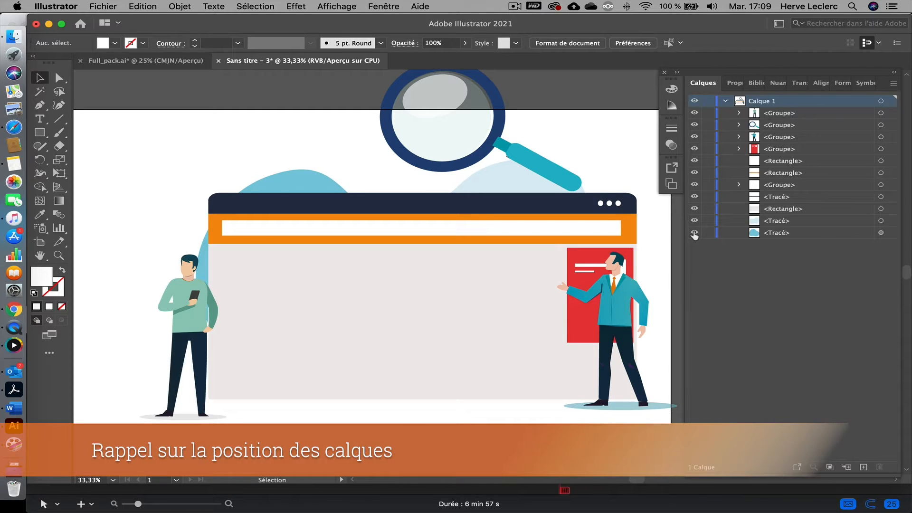
- Select the bottom path of Calque 1 to identify it as the blue blob behind the browser window
click(777, 232)
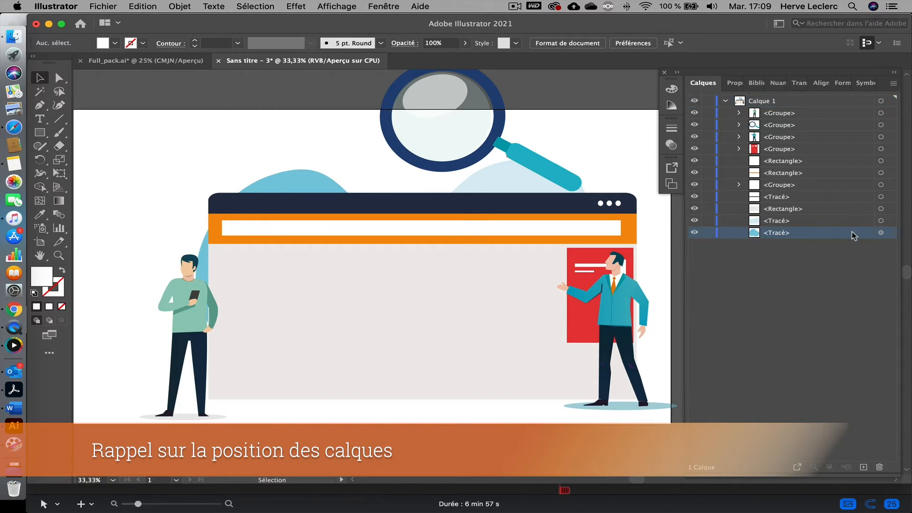
click(881, 233)
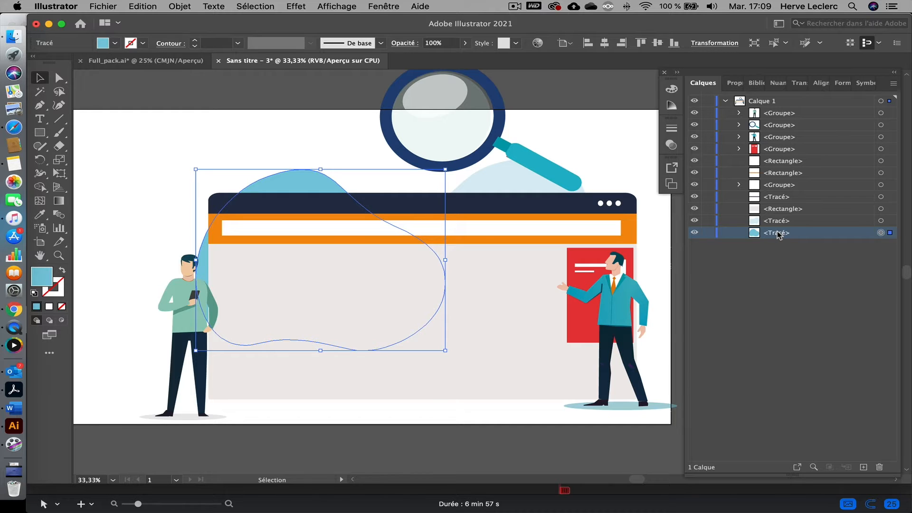
mouse_move(779, 234)
mouse_down()
mouse_move(779, 112)
mouse_move(790, 241)
mouse_move(777, 237)
mouse_up()
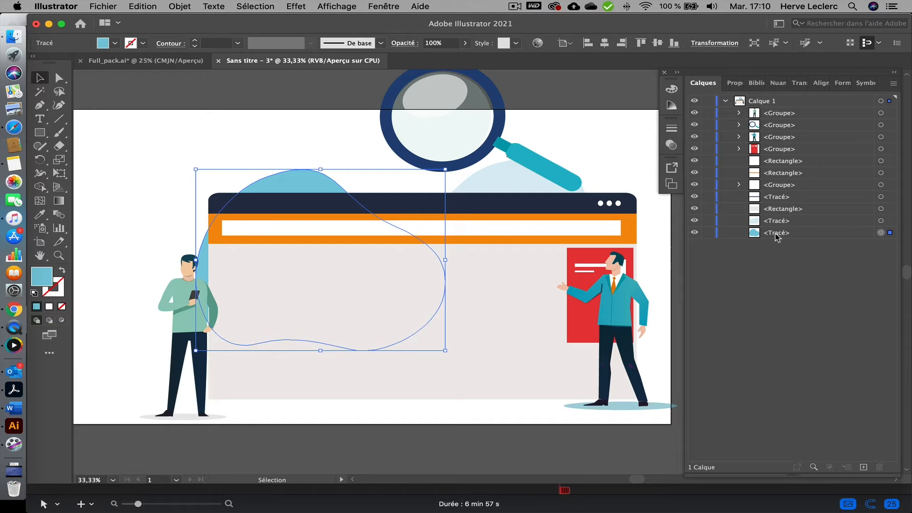
- Change the fill of the pale blue blob behind the browser window's right side to #13758c
scroll(656, 209, right, 5)
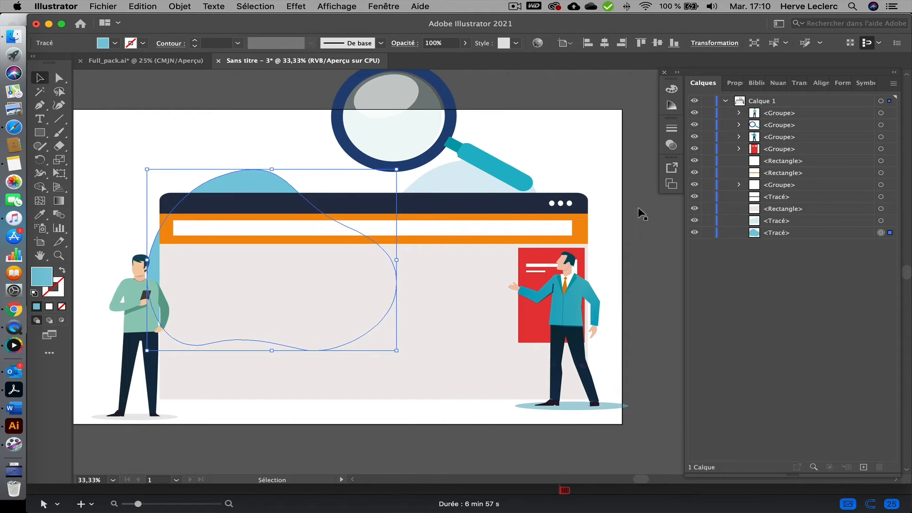
drag(485, 183, 507, 178)
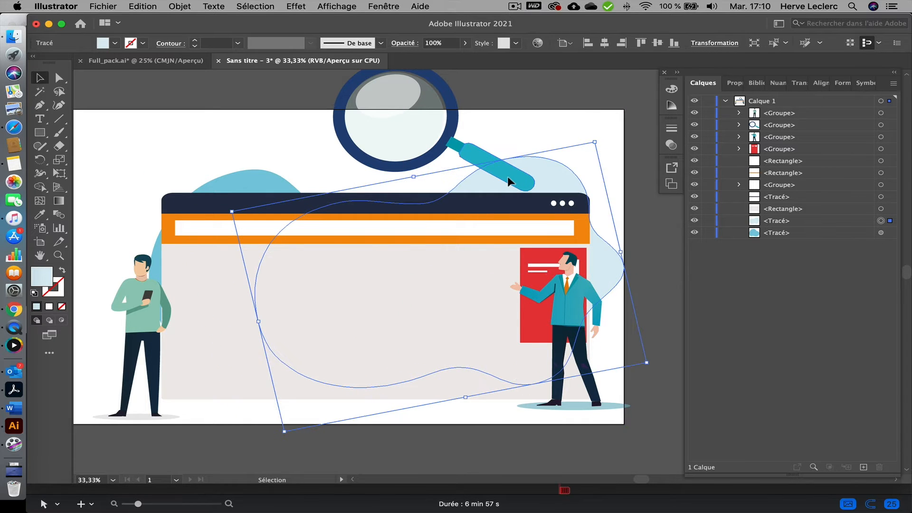
double_click(46, 275)
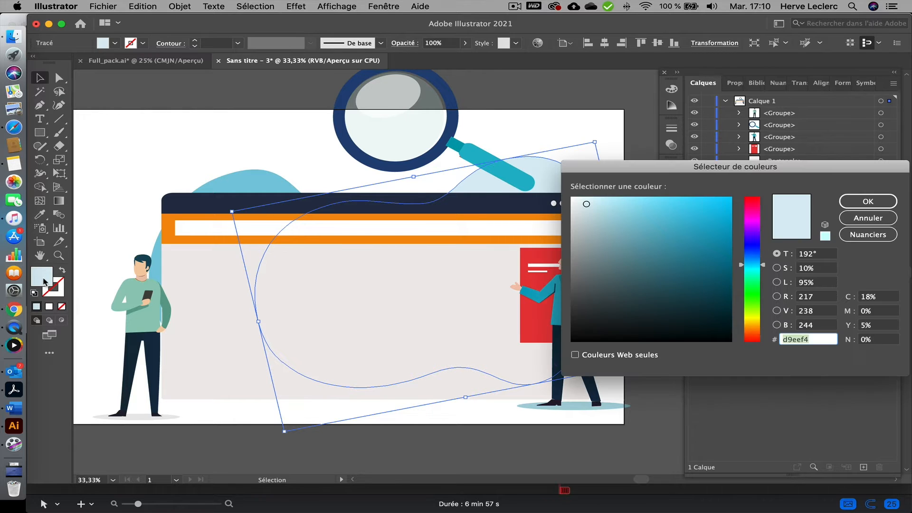
text(11758c)
key(Return)
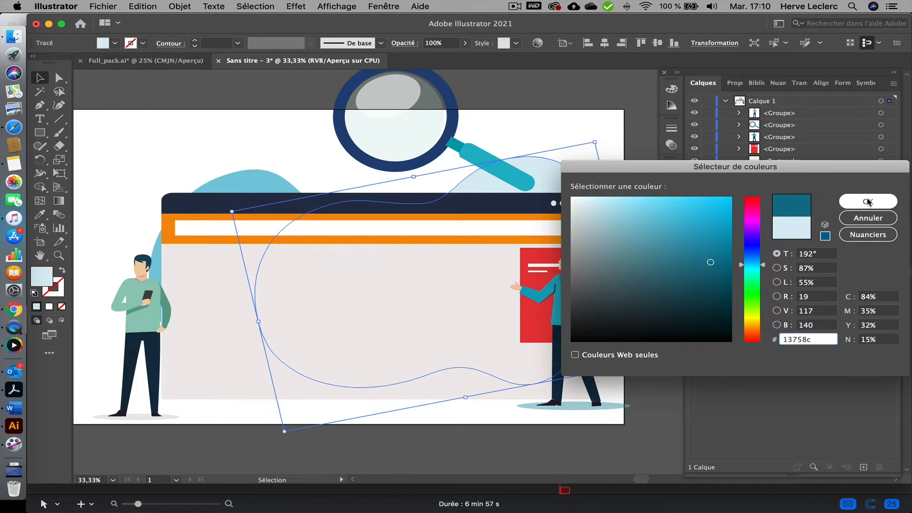
- Recolour the light blue blob behind the browser window's left side to ochre yellow and clear the selection
click(232, 185)
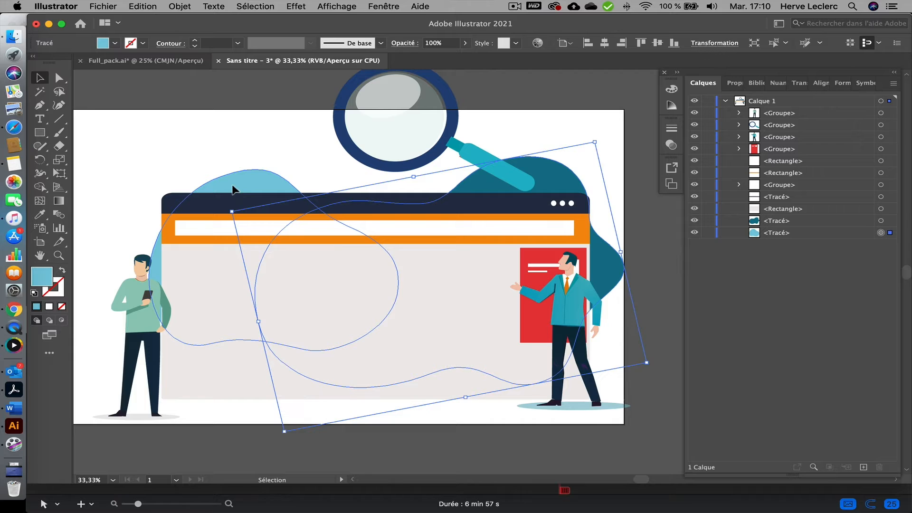
double_click(50, 282)
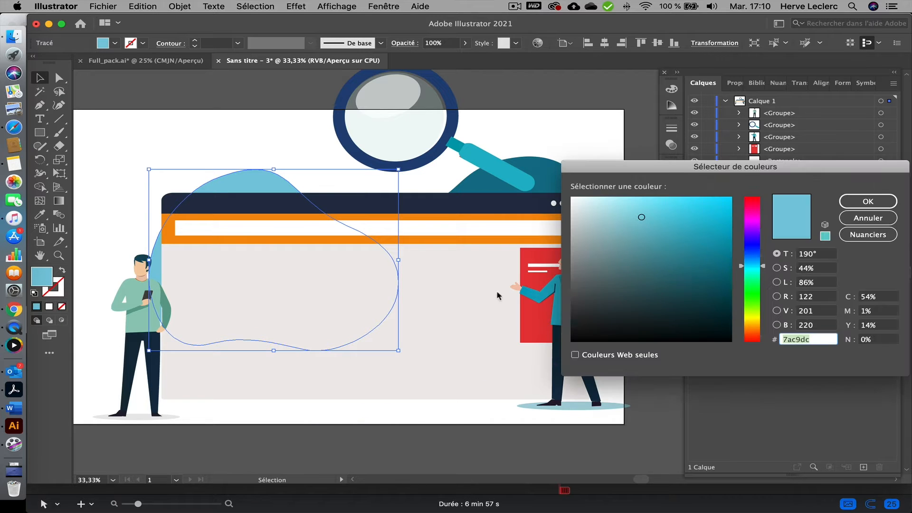
click(752, 326)
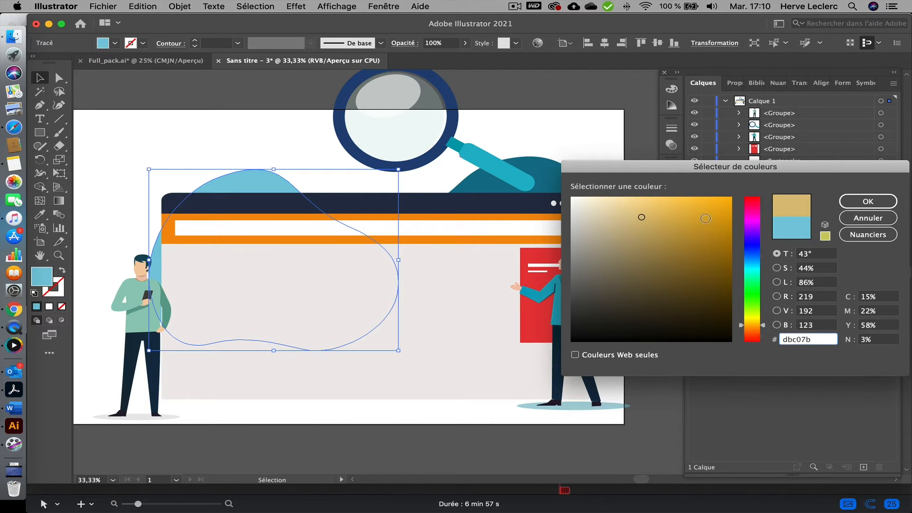
key(ctrl+v)
key(Return)
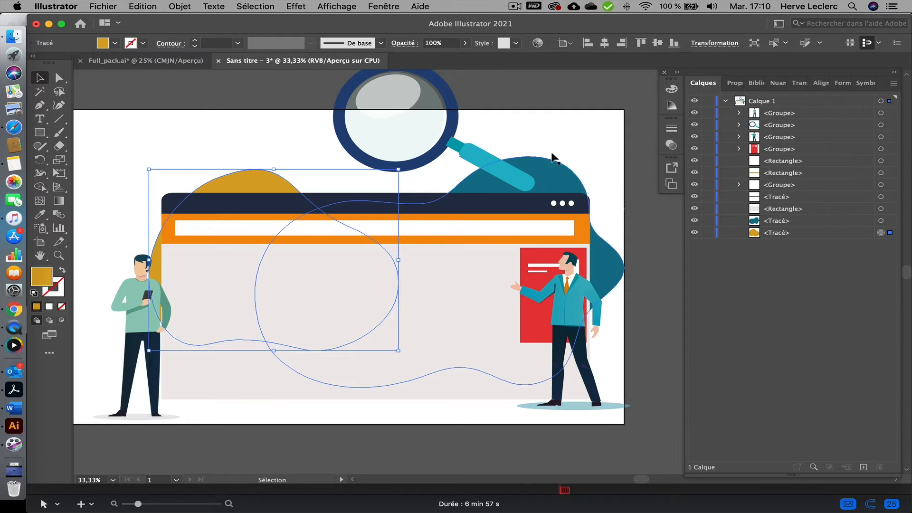
click(561, 135)
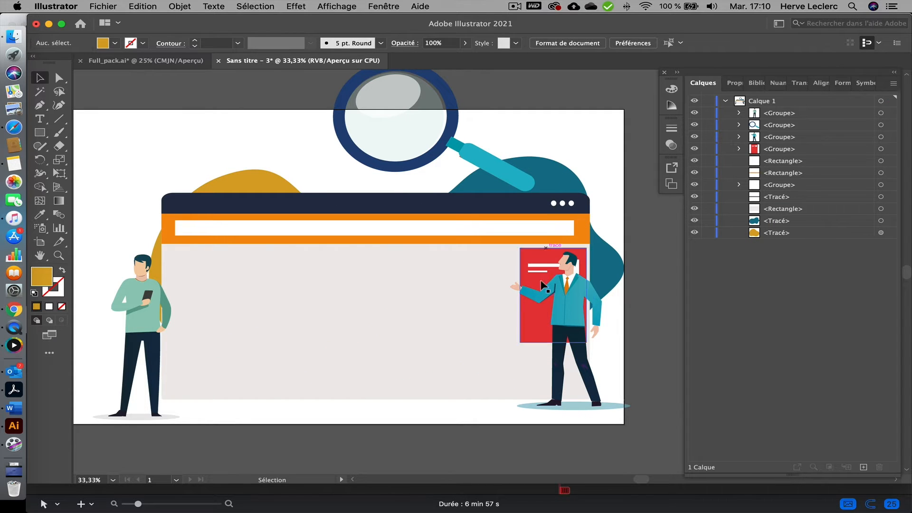
- Move the man in the suit to the middle of the browser window and mirror him across the vertical axis
drag(570, 308, 363, 307)
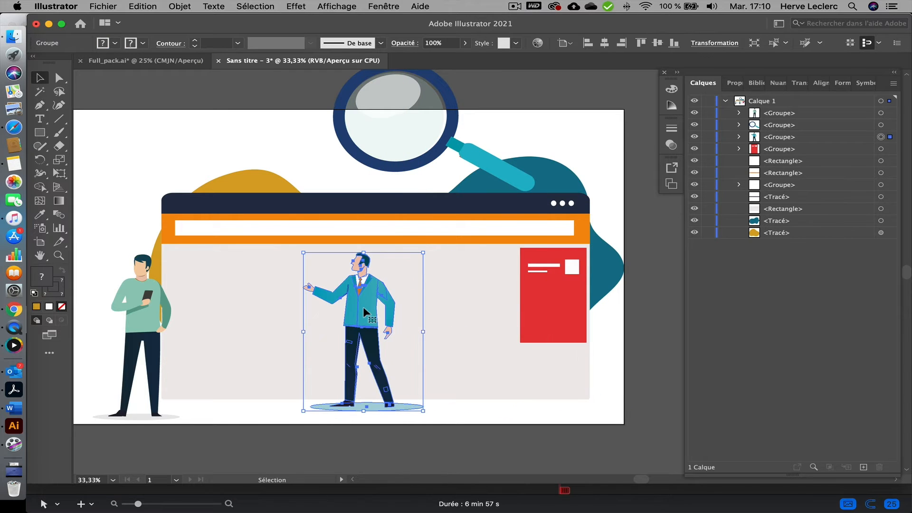
right_click(362, 299)
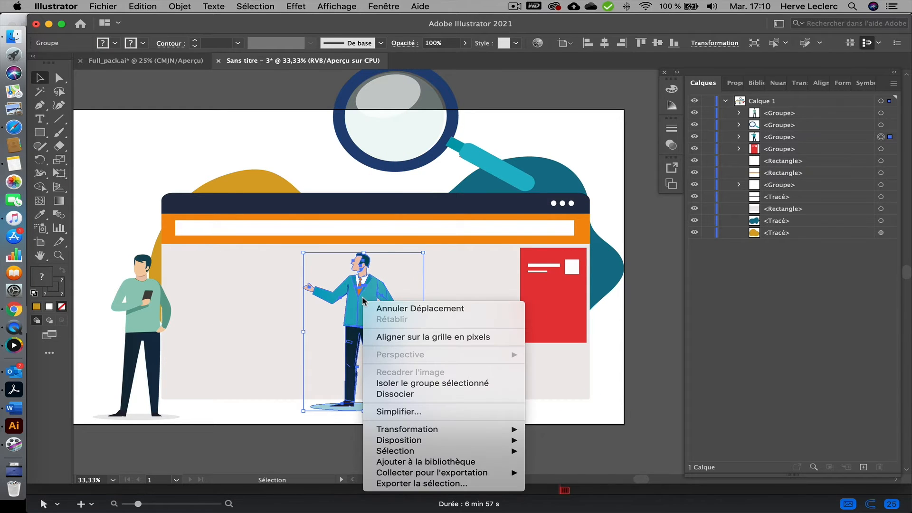
mouse_move(430, 430)
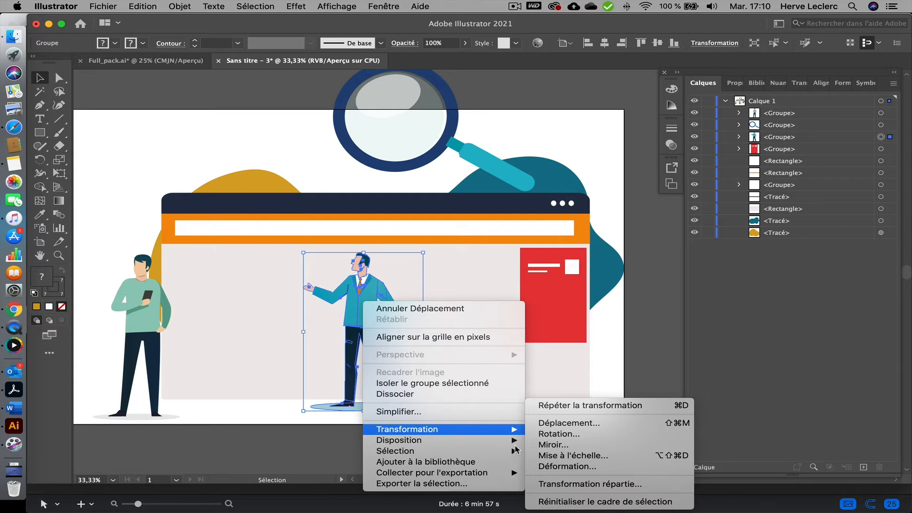
click(553, 445)
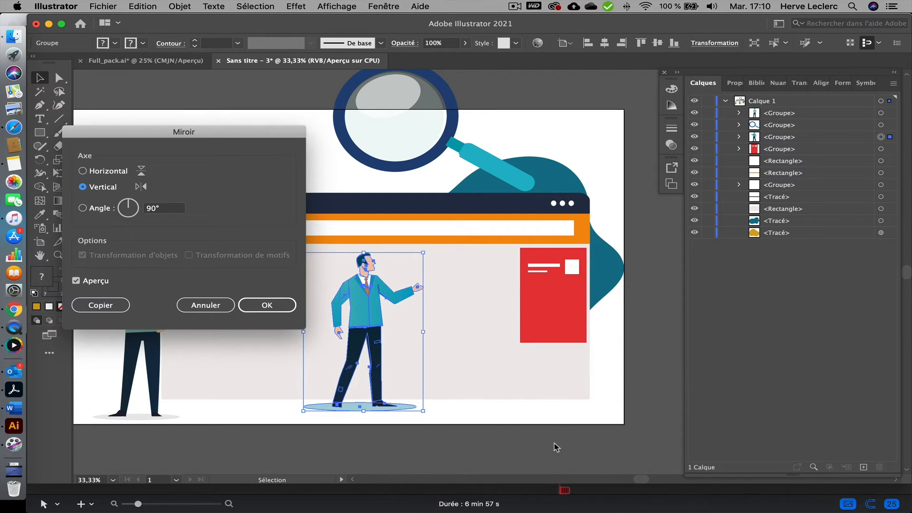
click(266, 305)
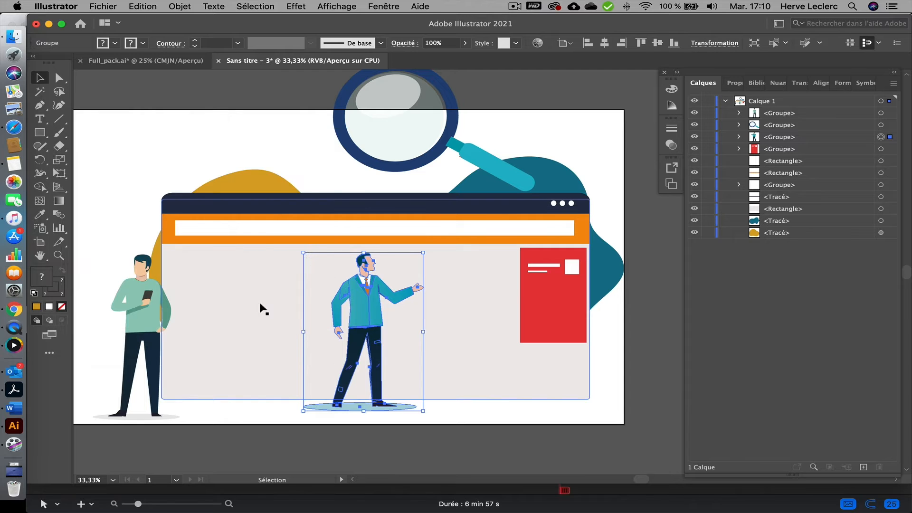
- Place the man with the phone beside the red card and the man in the suit at the browser window's left edge
drag(138, 313, 475, 309)
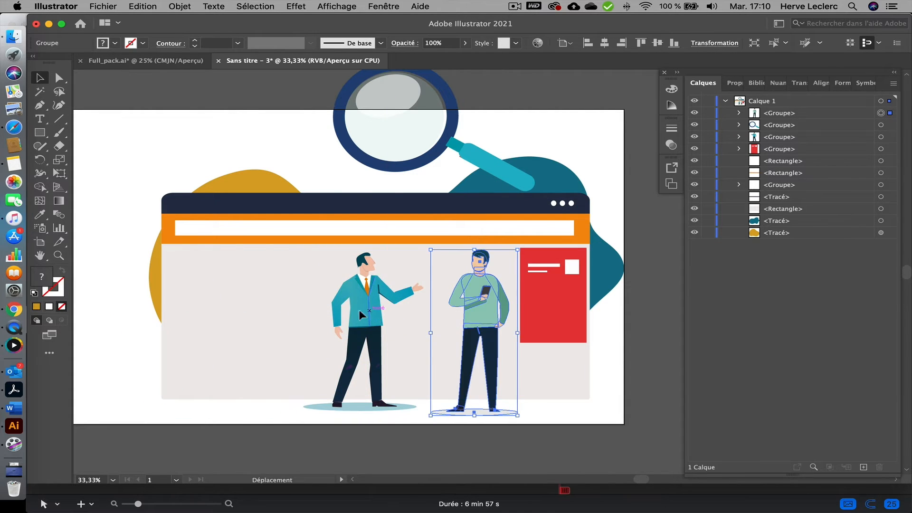
drag(359, 309, 199, 311)
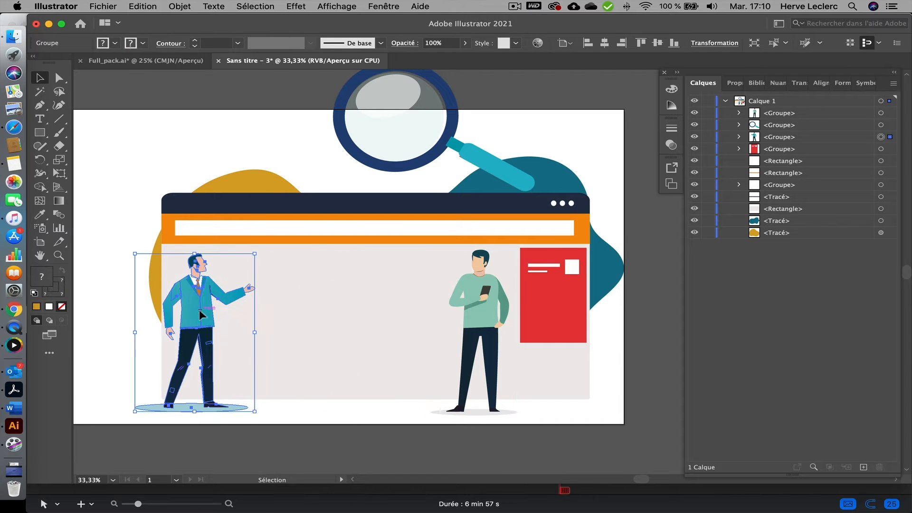
- Bring the magnifying glass down onto the browser window and rotate it so its handle points toward the suited man's hand
drag(448, 135, 354, 263)
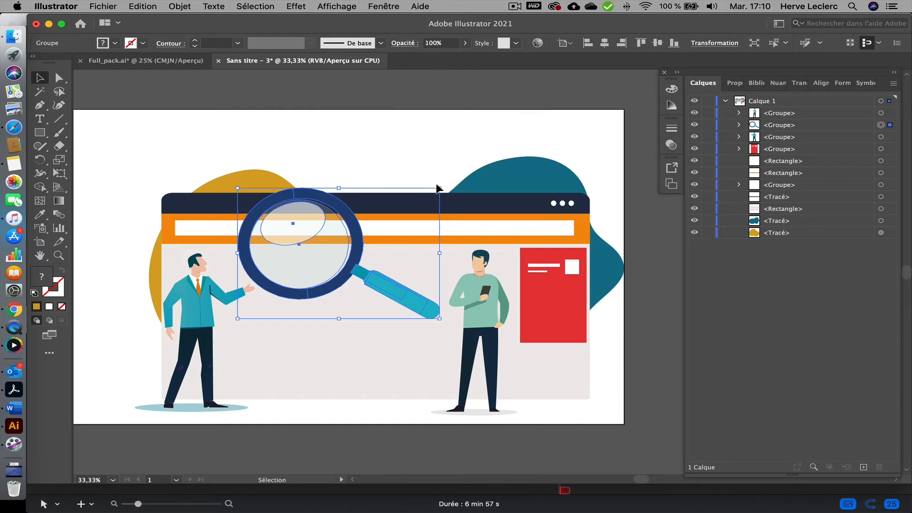
drag(442, 182, 339, 327)
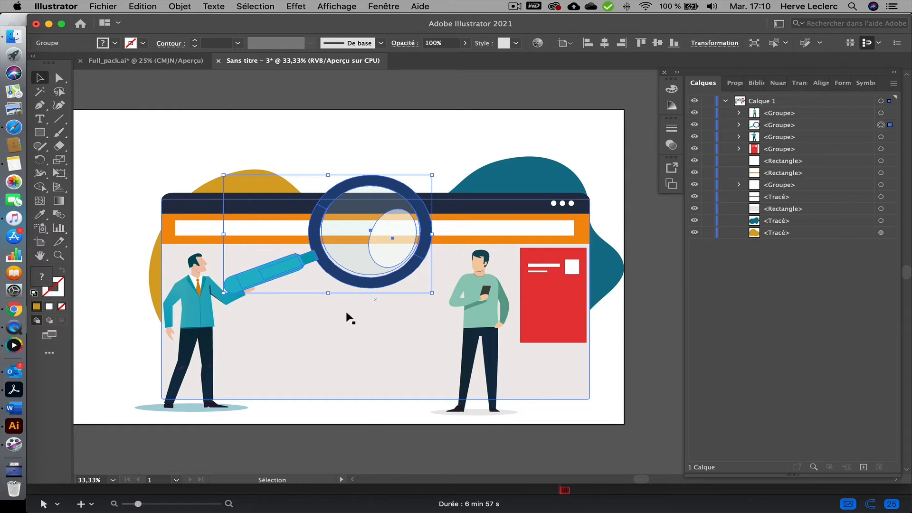
drag(298, 270, 310, 266)
- Scale the magnifying glass uniformly to 60% and position its handle in the suited man's hand
right_click(310, 264)
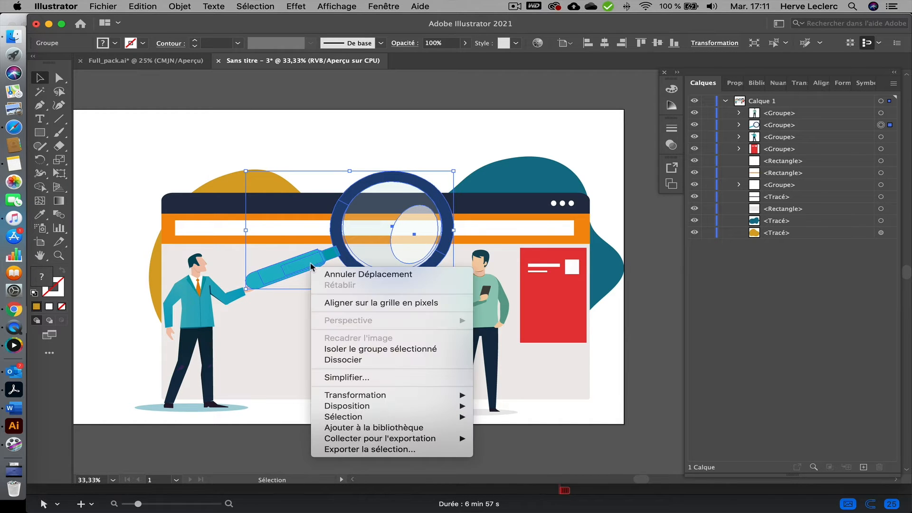
mouse_move(355, 395)
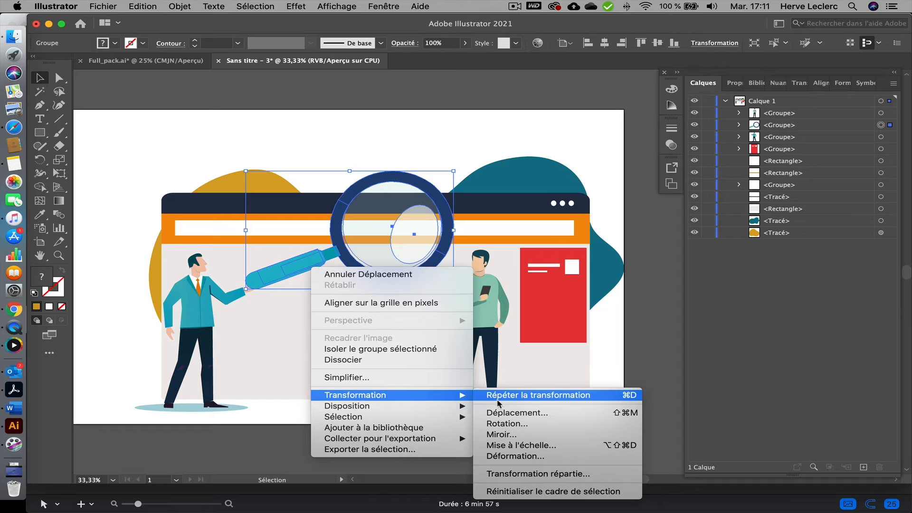
click(528, 445)
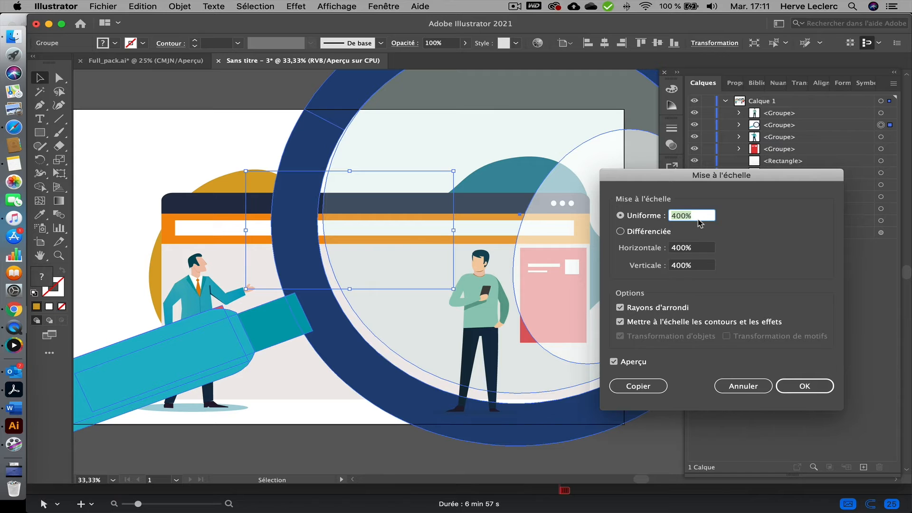
text(60)
key(Return)
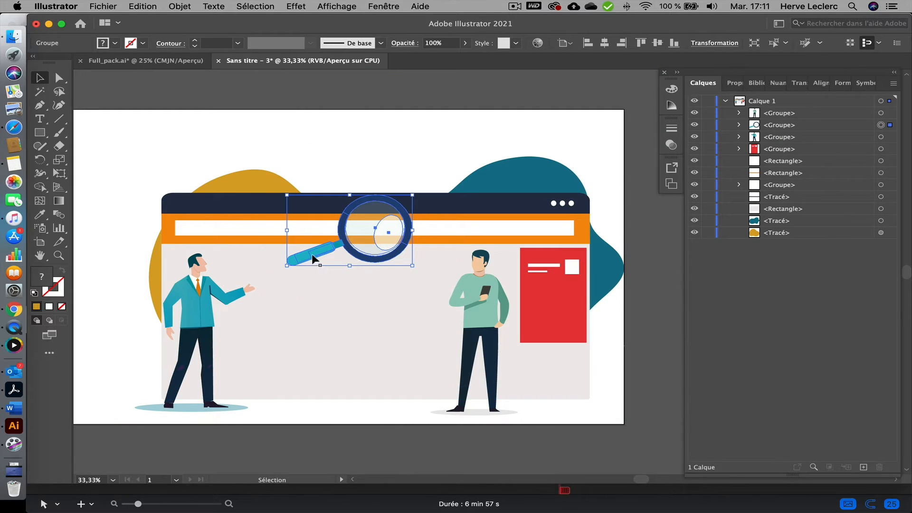
drag(312, 254, 266, 275)
key(super+shift+a)
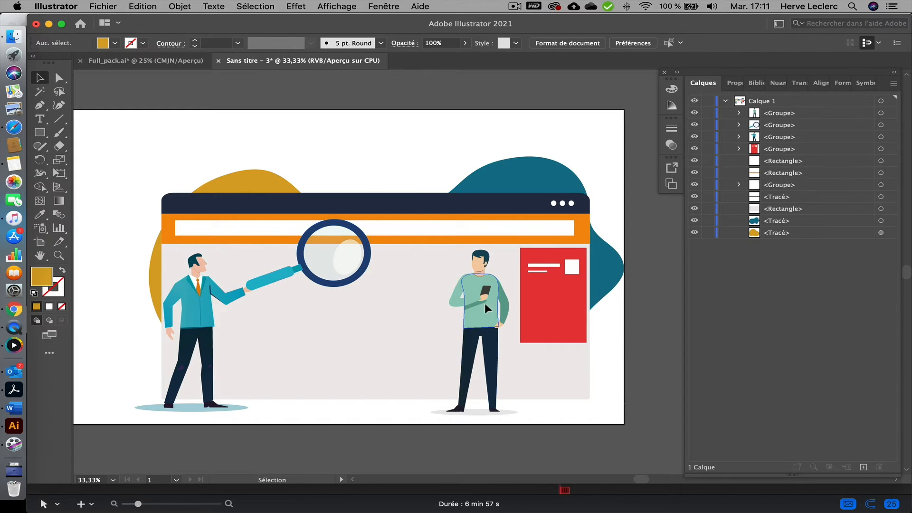
- Shift the man with the phone and the red card closer to the centre of the browser window
drag(485, 303, 425, 300)
drag(546, 286, 495, 297)
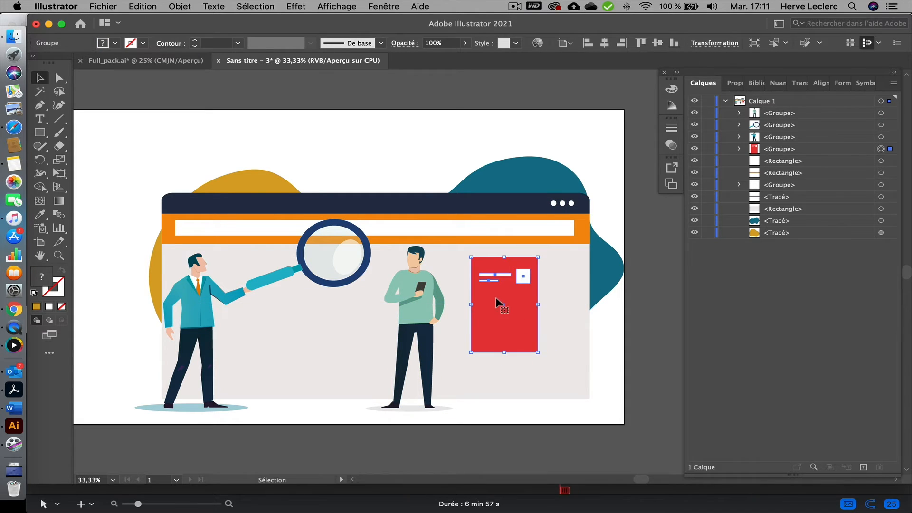
- Ungroup the red card and fill its background rectangle with black
right_click(495, 298)
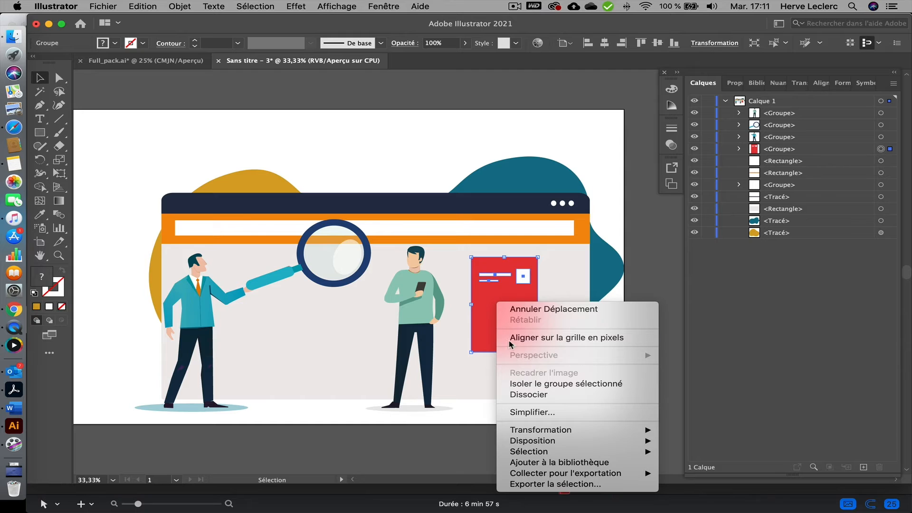
click(536, 395)
click(648, 340)
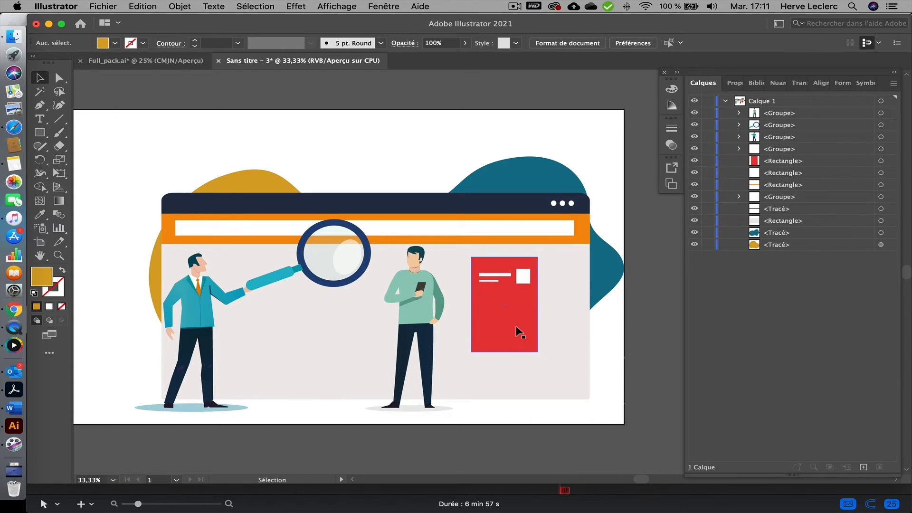
click(516, 325)
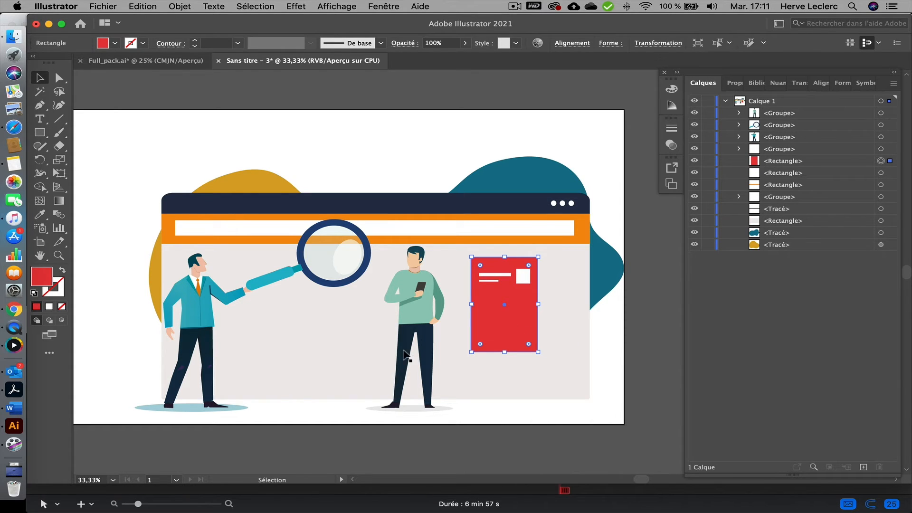
double_click(39, 277)
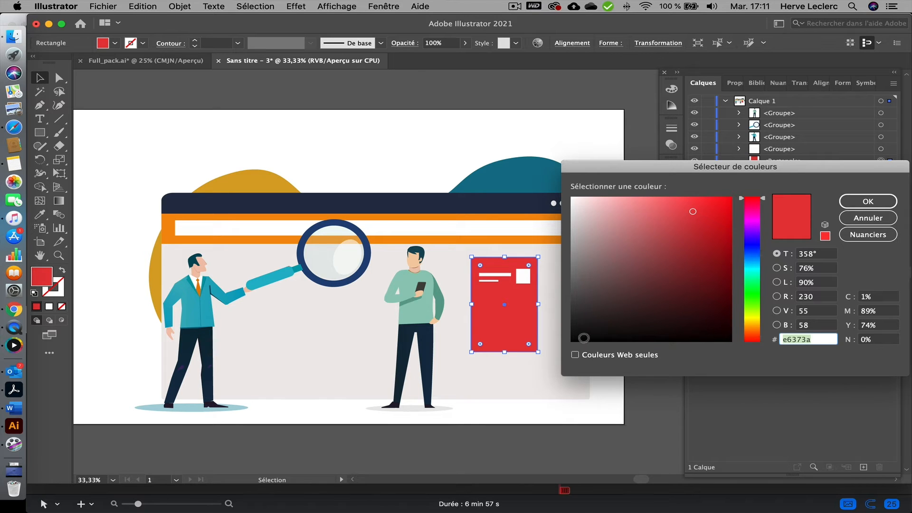
click(576, 338)
click(845, 203)
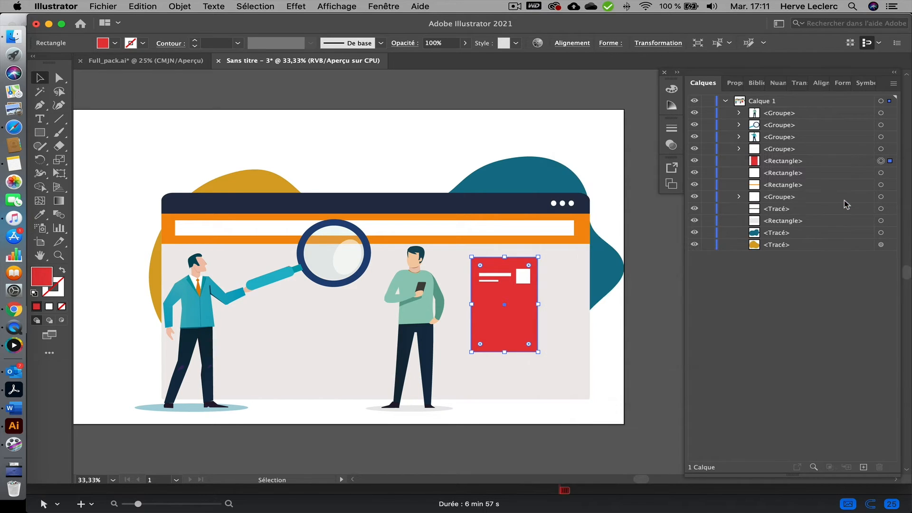
click(436, 135)
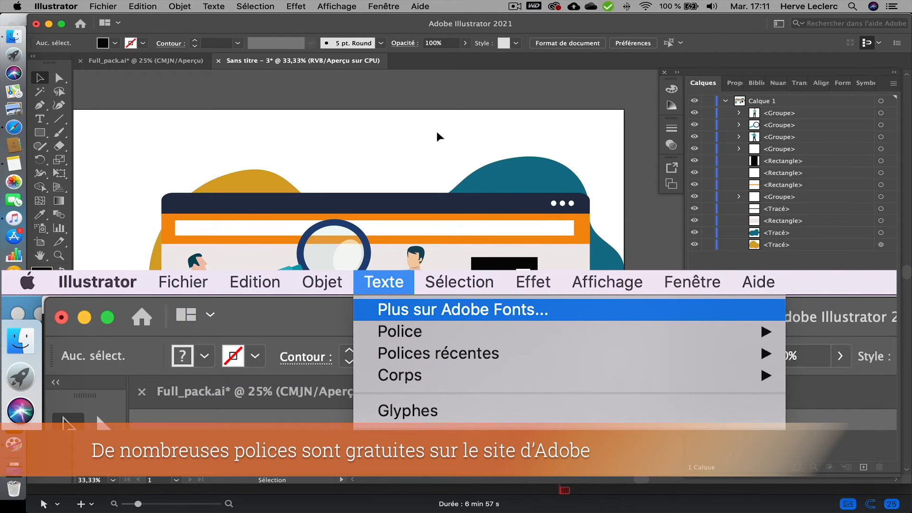
- Add the point text "Lytext" on the blank area above the browser window
click(41, 119)
click(232, 134)
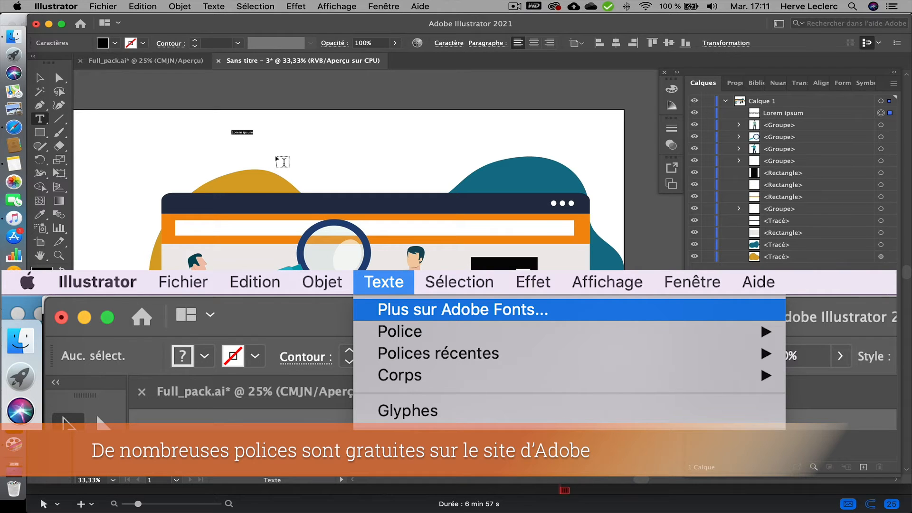
text(Lytext)
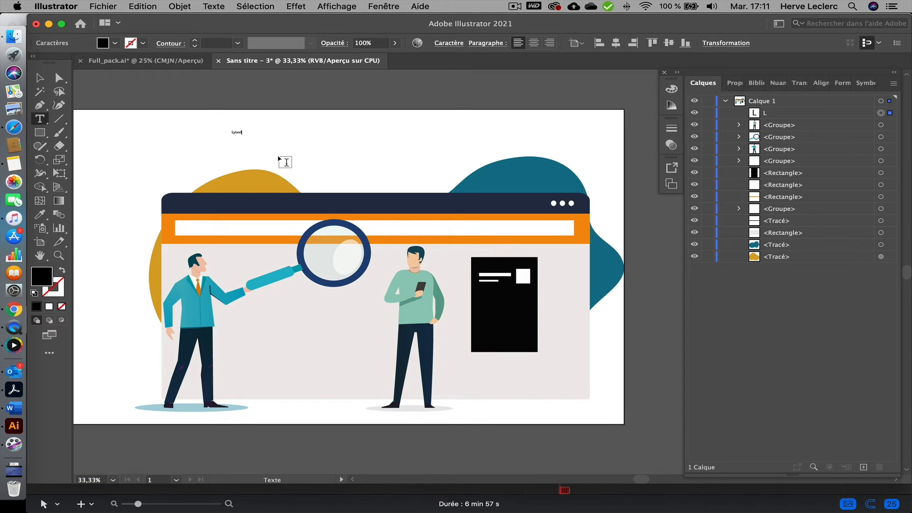
- Enlarge the whole "Lytext" title to a font size of 150 pt
key(super+a)
click(734, 82)
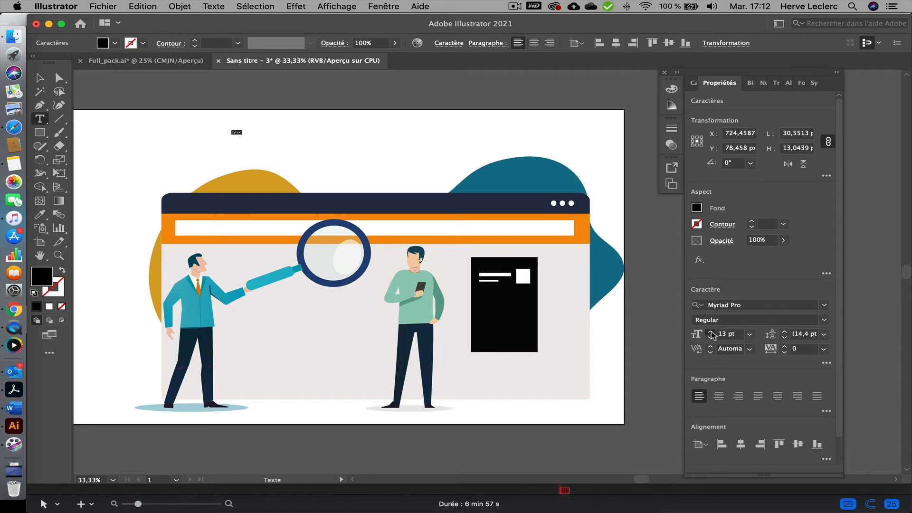
drag(710, 334, 711, 333)
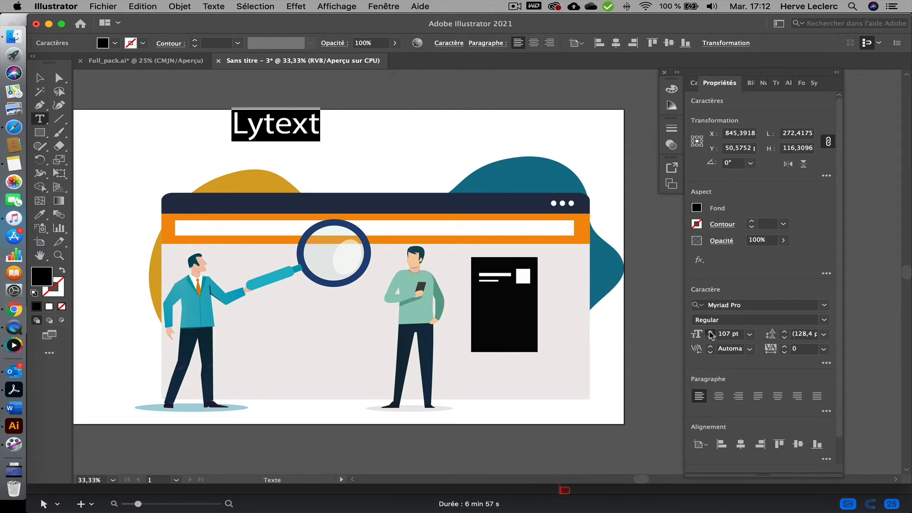
drag(711, 333, 711, 334)
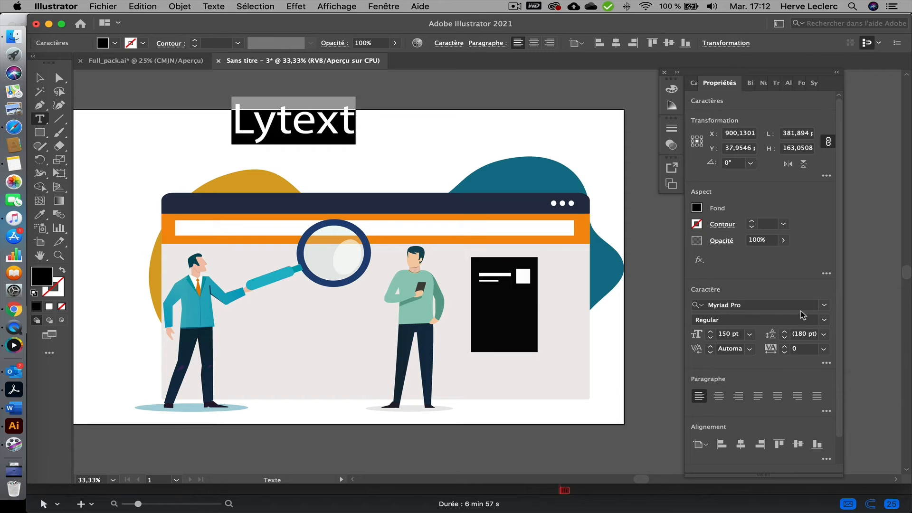
- Apply the Bungee Regular font to the title and move it into the browser window between the two men
click(824, 306)
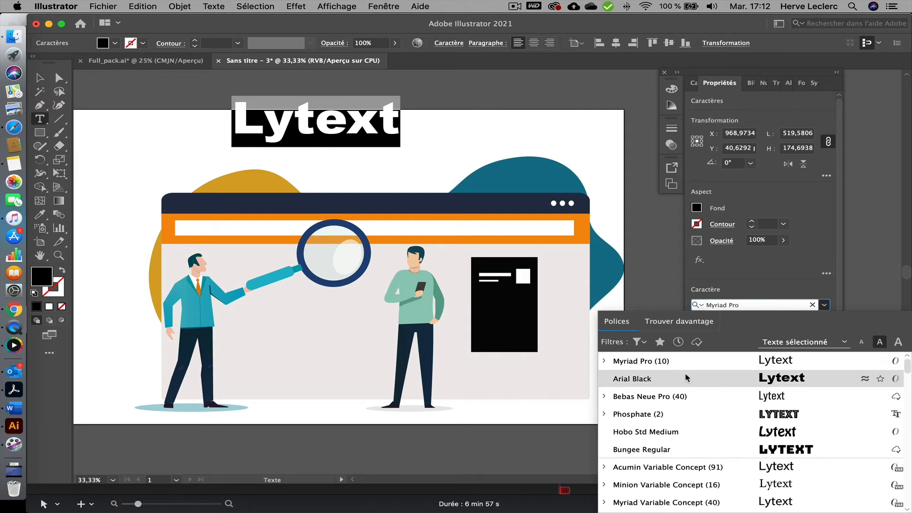
click(673, 448)
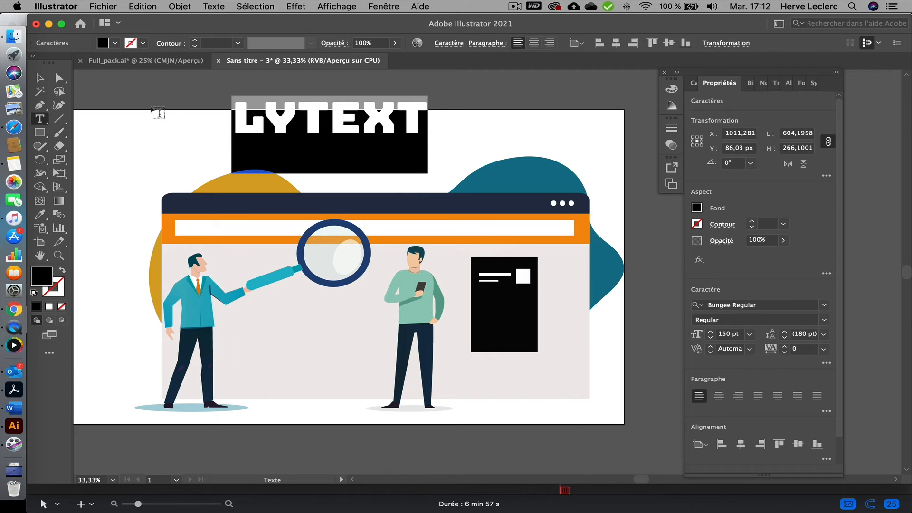
click(40, 78)
drag(283, 122, 272, 342)
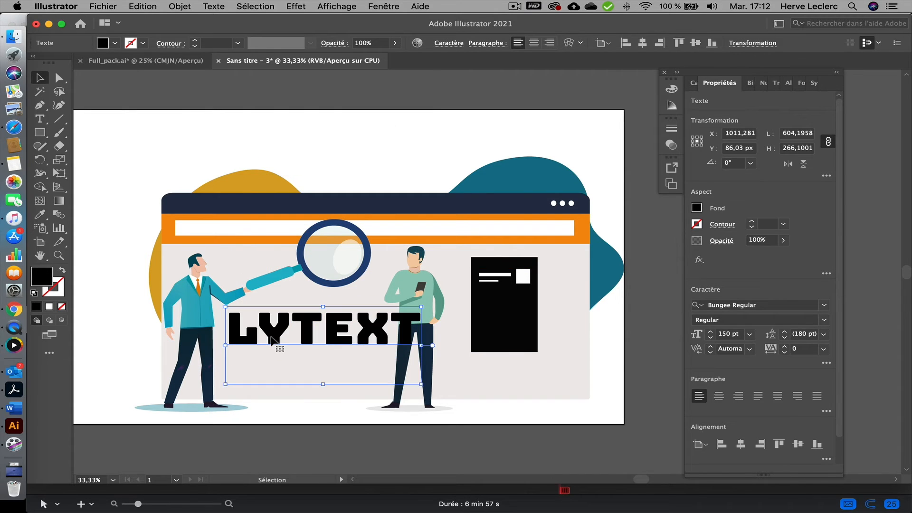
- Fill the title text with the off-white colour f7f0f0
double_click(39, 274)
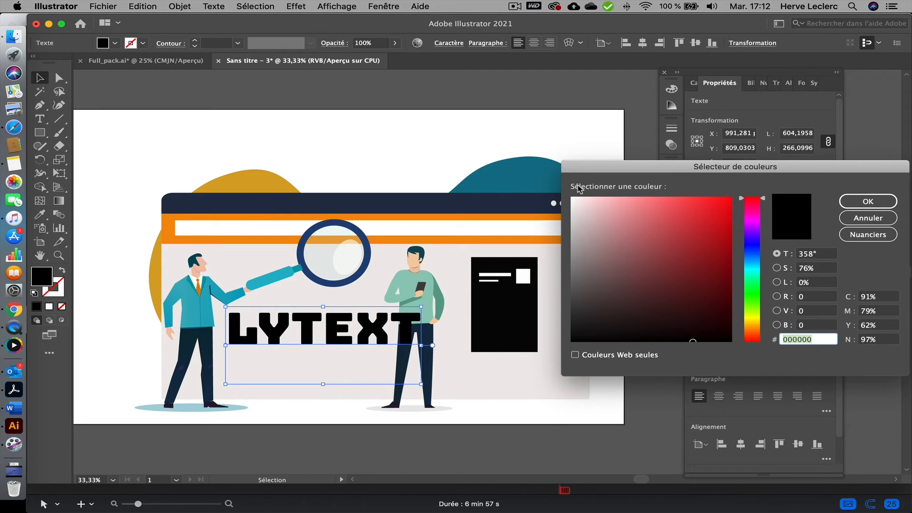
click(575, 200)
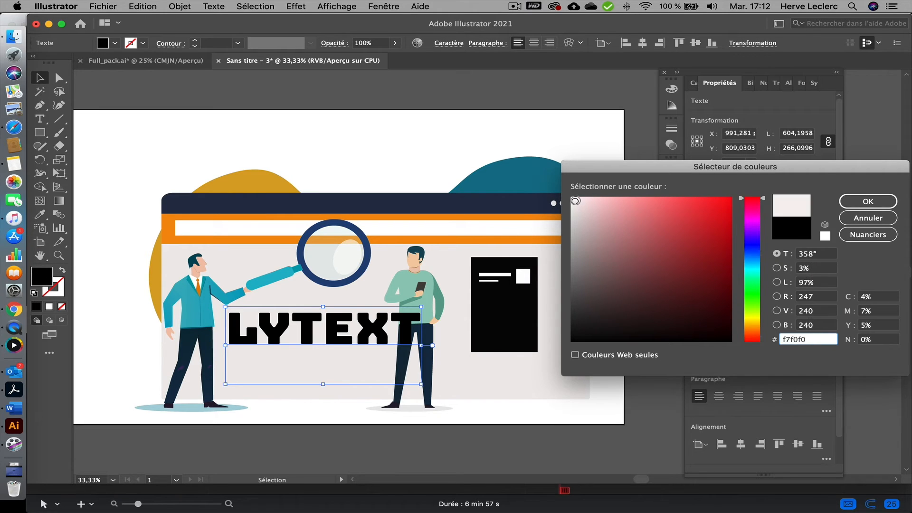
click(868, 201)
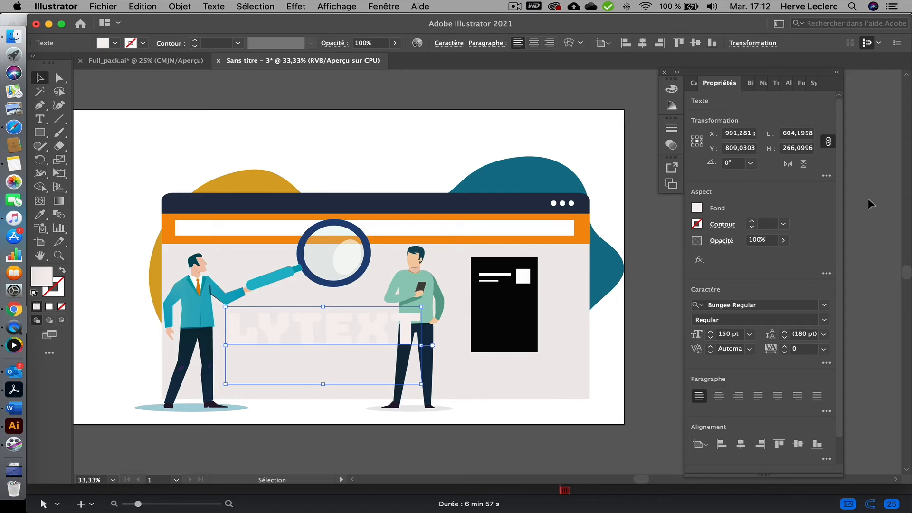
- Fill the title text with the dark red colour bf0808 and deselect it
double_click(48, 278)
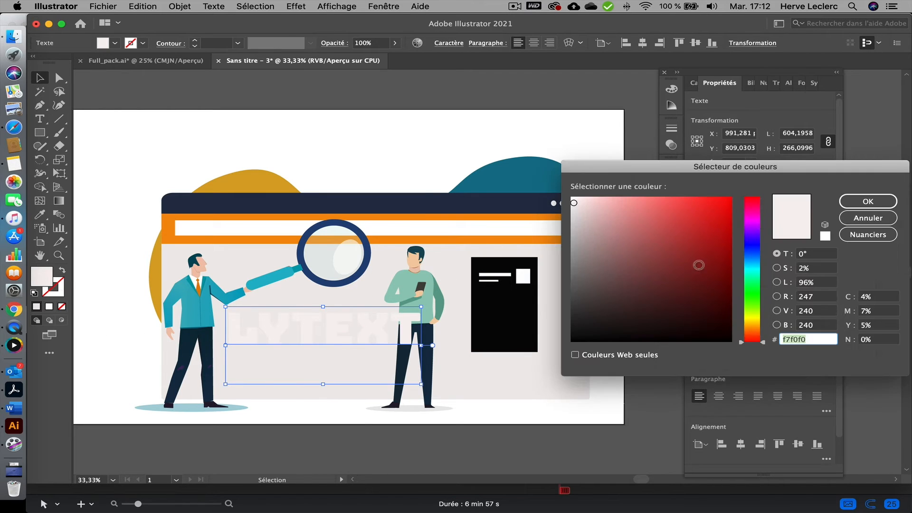
click(573, 199)
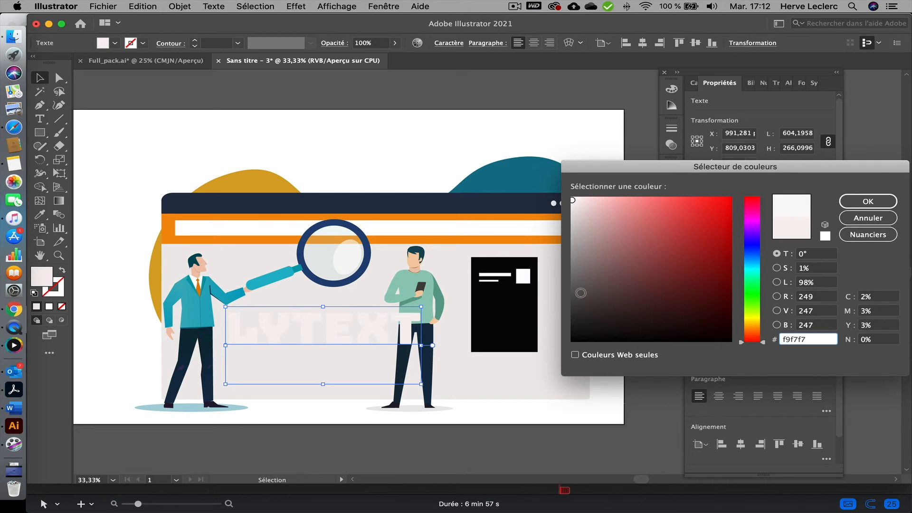
click(725, 233)
click(880, 201)
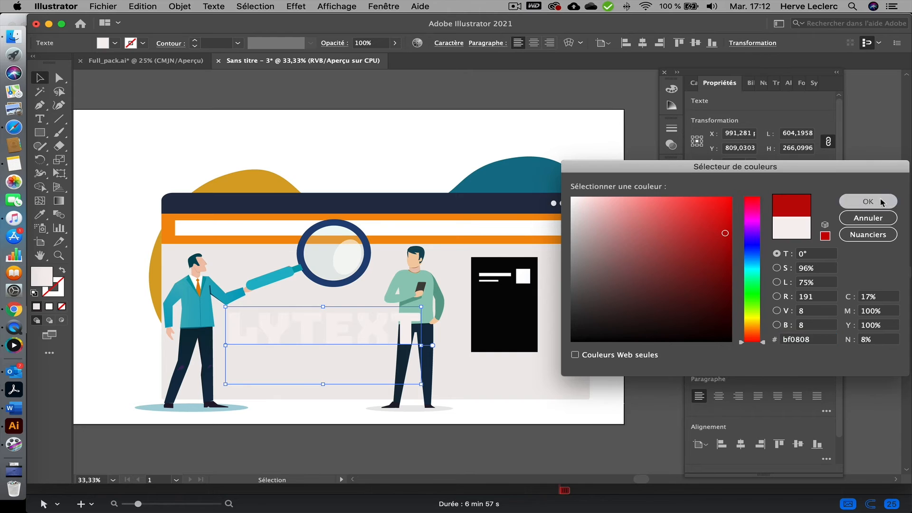
click(369, 161)
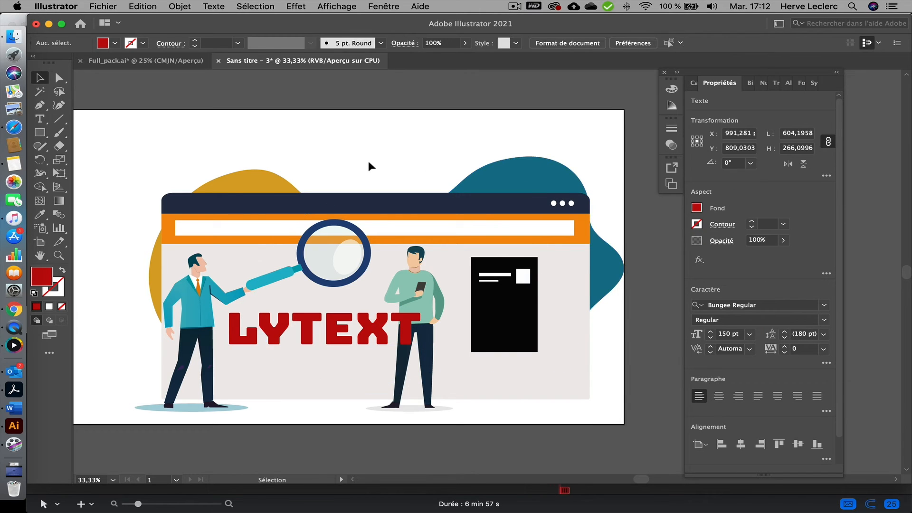
- Reduce the title's font size to 112 pt and fit it between the two men
drag(315, 340, 308, 346)
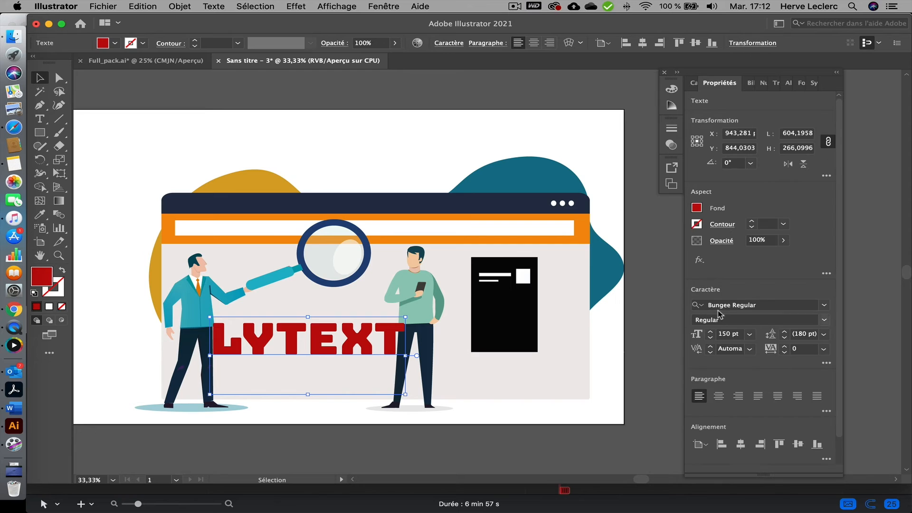
click(710, 337)
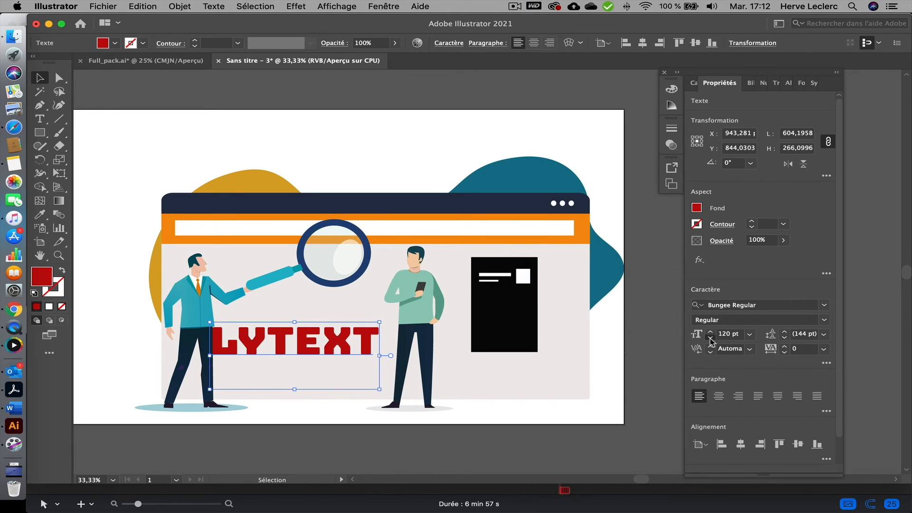
drag(291, 352, 316, 331)
- Centre-align the title's paragraph and position the text just below the magnifying glass
click(718, 395)
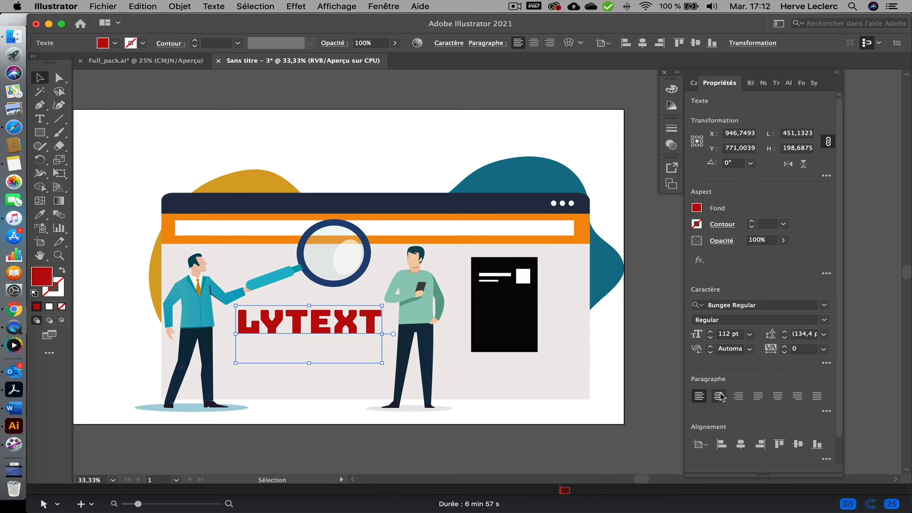
drag(239, 328, 311, 321)
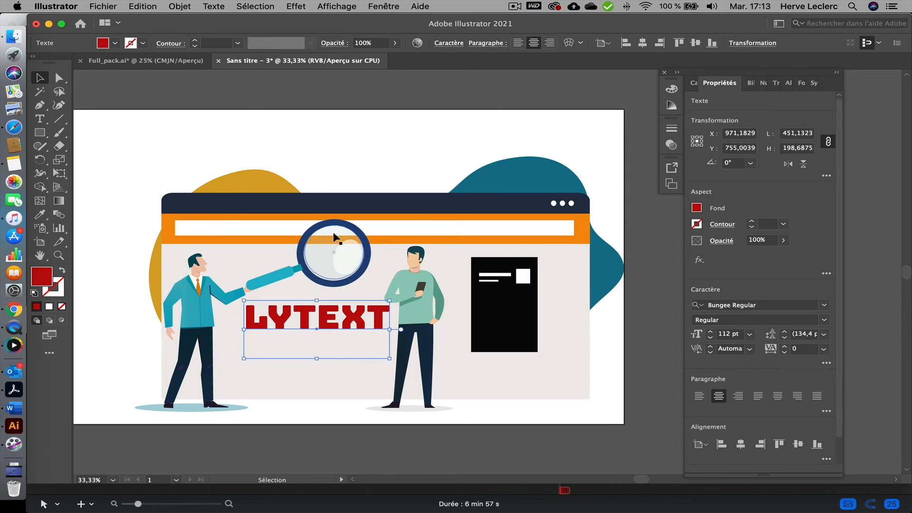
click(354, 164)
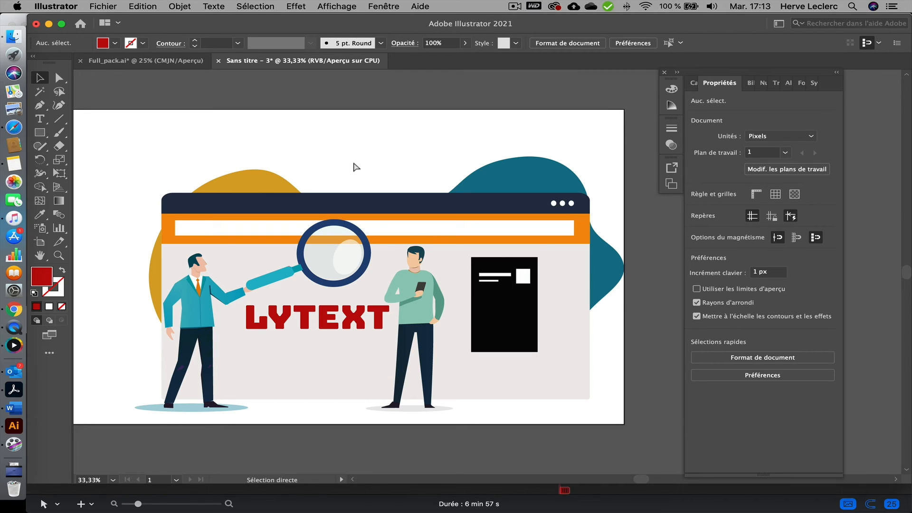
- Save the illustration as lytext.ai in the Adobe_stock folder, in Illustrator 2020 format with PDF compatibility, embedded ICC profiles and compression
key(super+s)
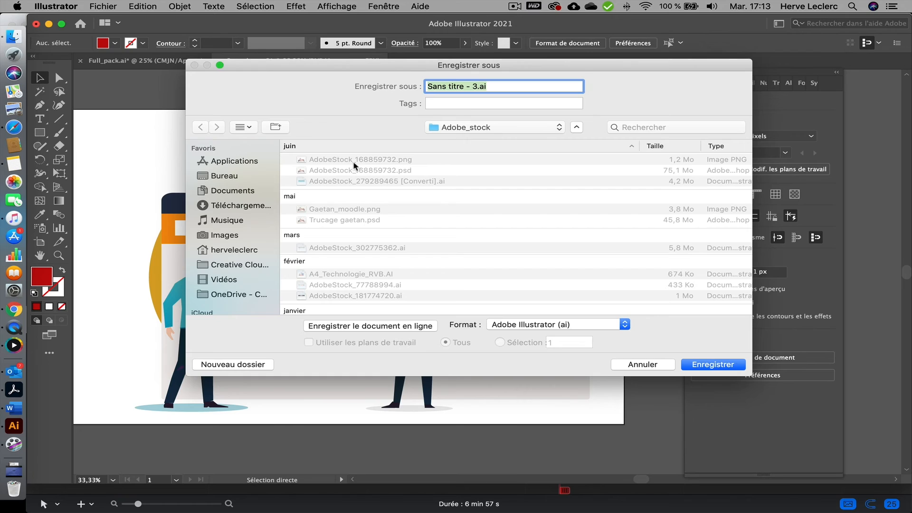
drag(476, 86, 402, 87)
text(lytext)
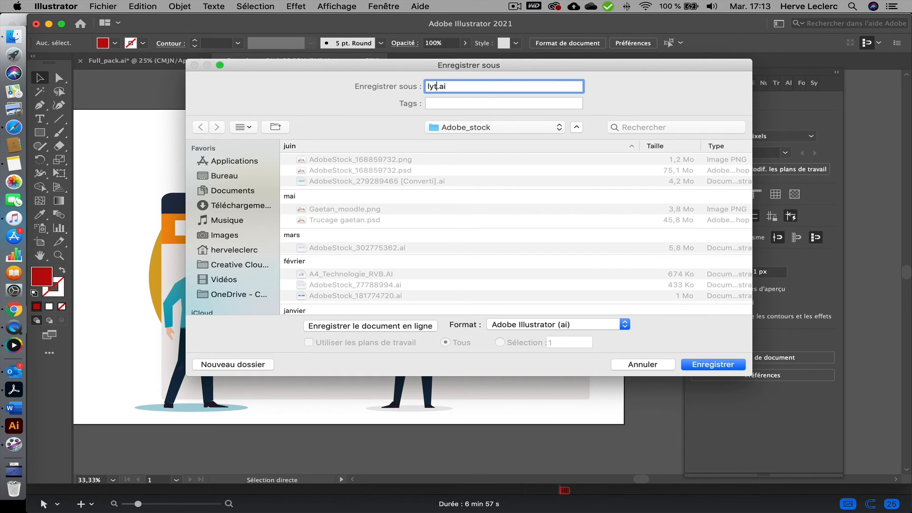
key(Return)
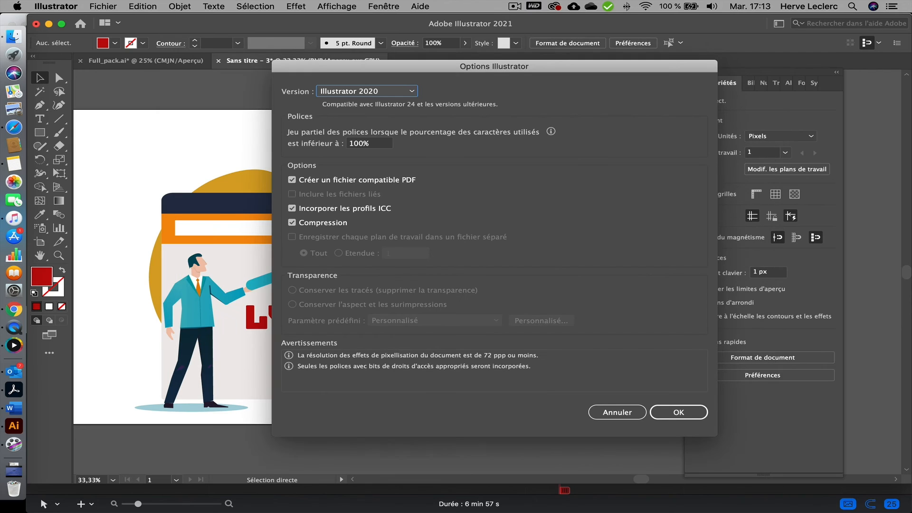
click(684, 413)
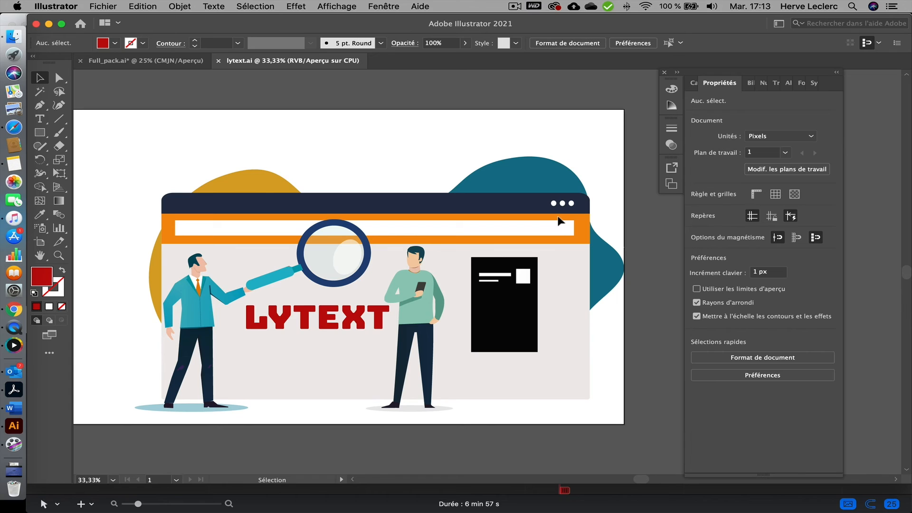
- Nudge the blue-green blob behind the browser window slightly left, inside the artboard edge
scroll(561, 221, right, 1)
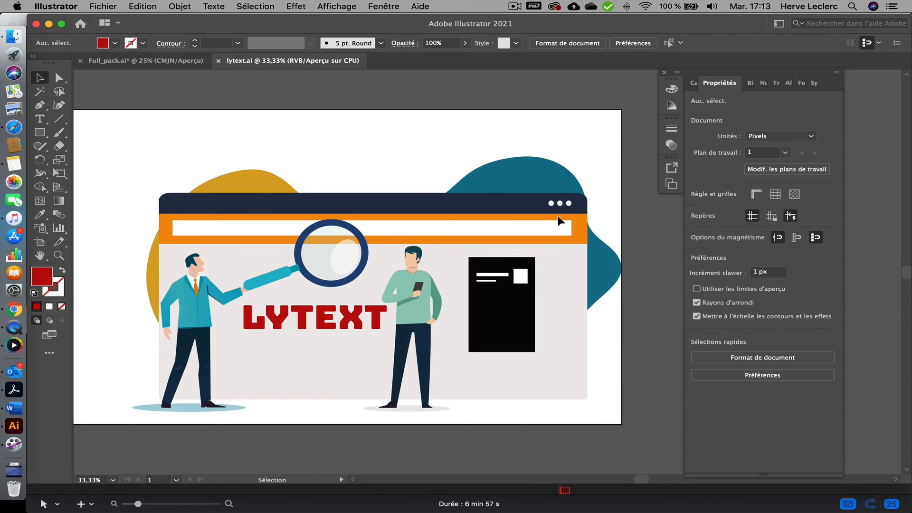
click(603, 286)
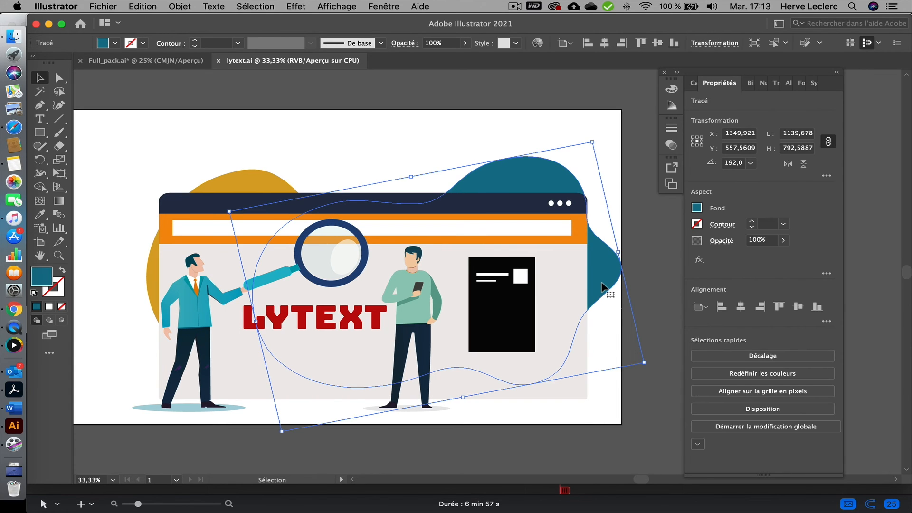
key(Left)
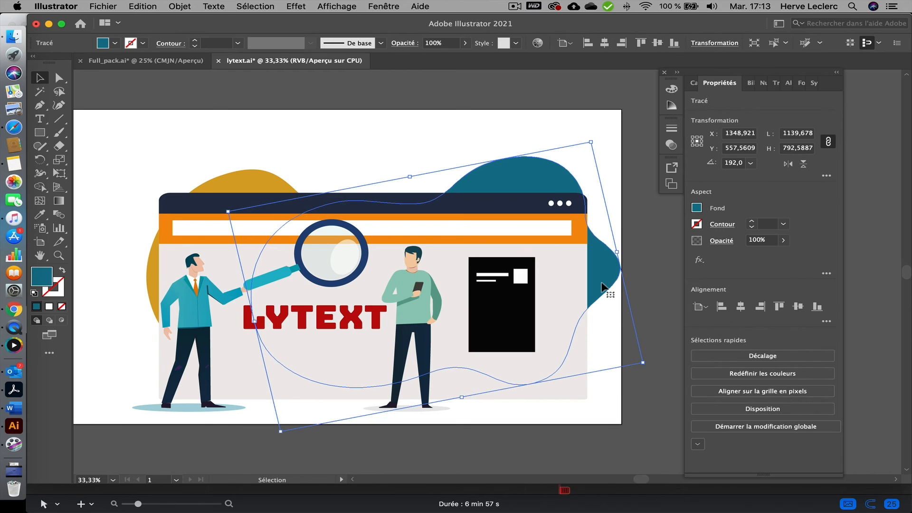
click(638, 246)
- Export the illustration as lytext.png at 300 ppi with a transparent background, text-optimised anti-aliasing and interlacing
click(110, 5)
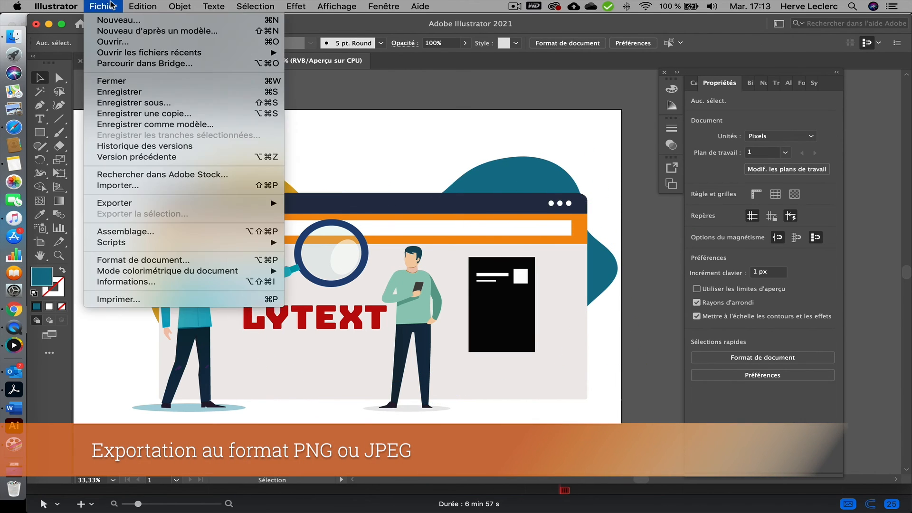
mouse_move(118, 206)
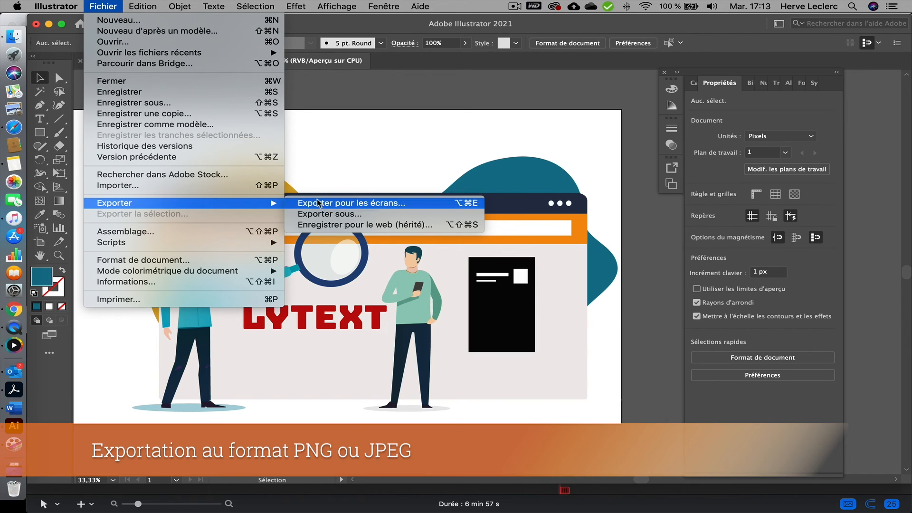
click(340, 215)
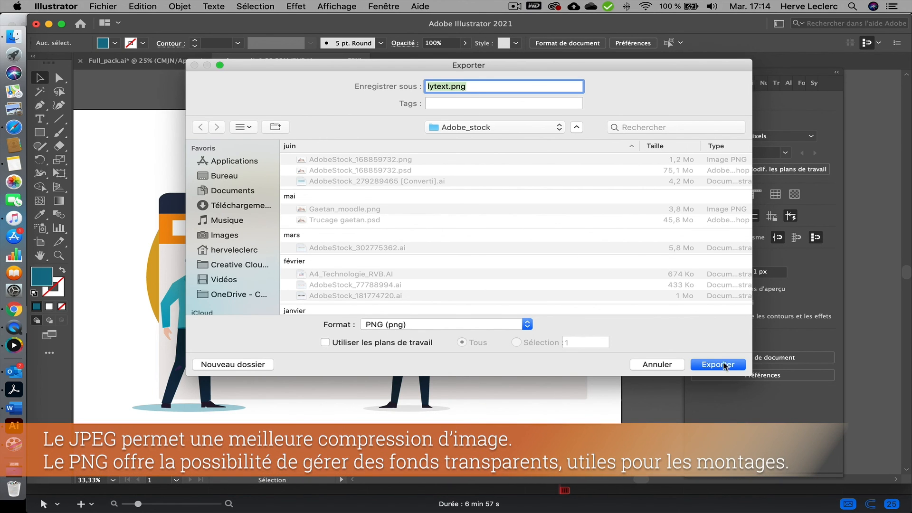
click(719, 366)
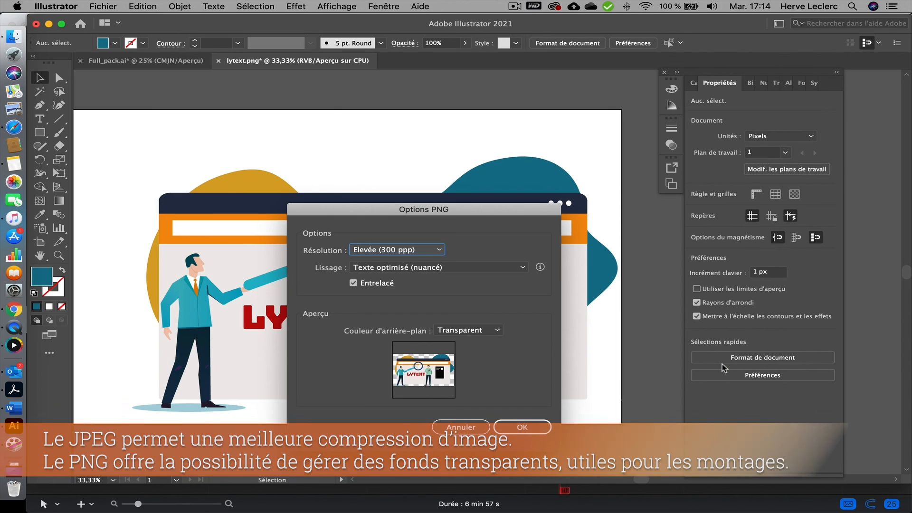
click(523, 427)
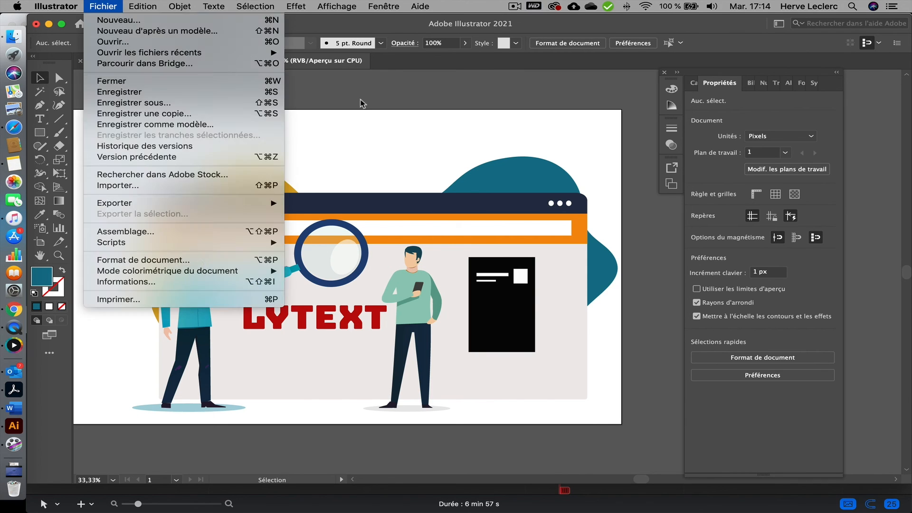
- Export the illustration in JPEG format as lytext.jpg to the Adobe_stock folder
click(361, 101)
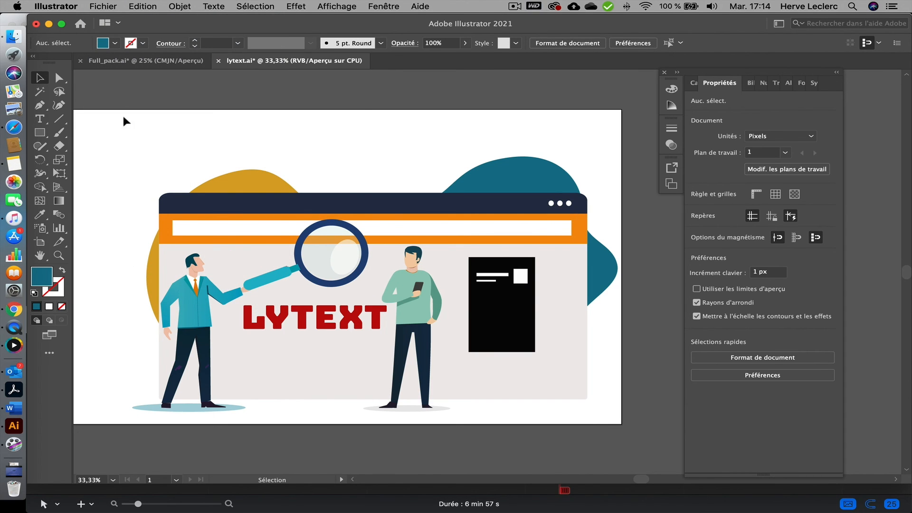
click(110, 7)
mouse_move(159, 207)
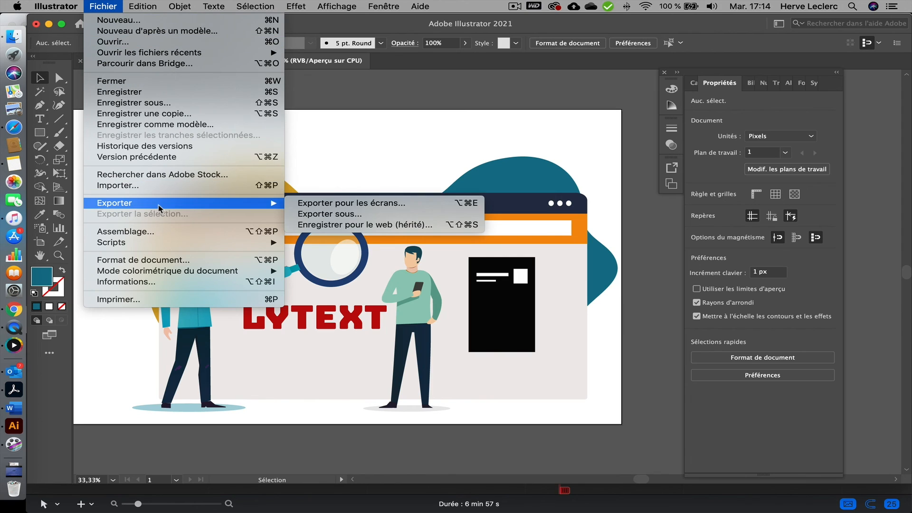
click(348, 213)
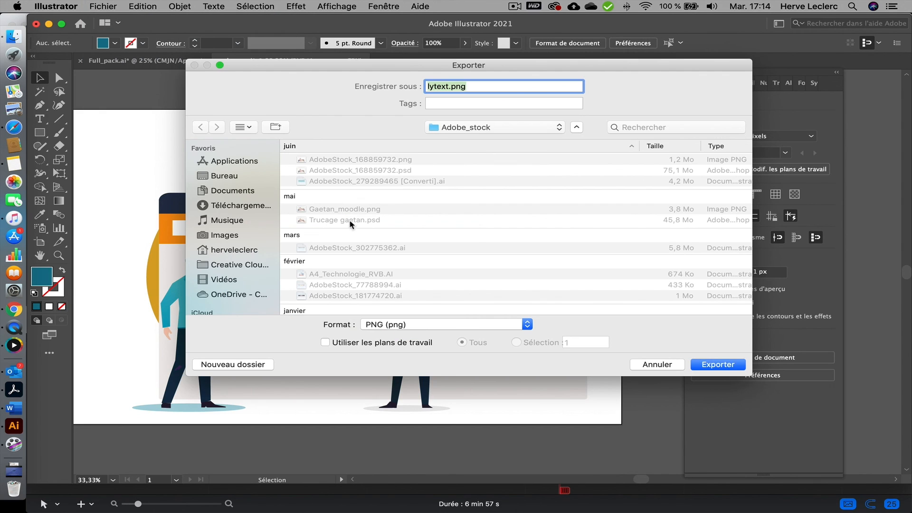
click(390, 327)
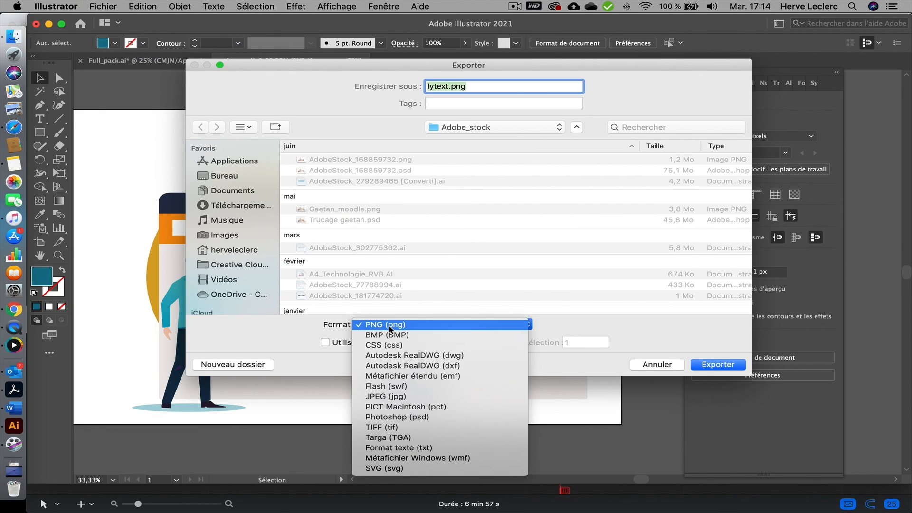
click(394, 397)
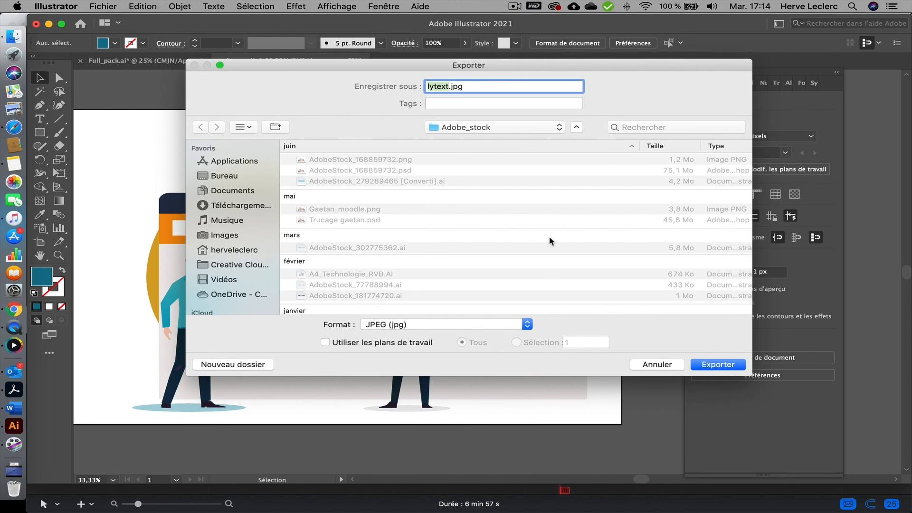
click(707, 364)
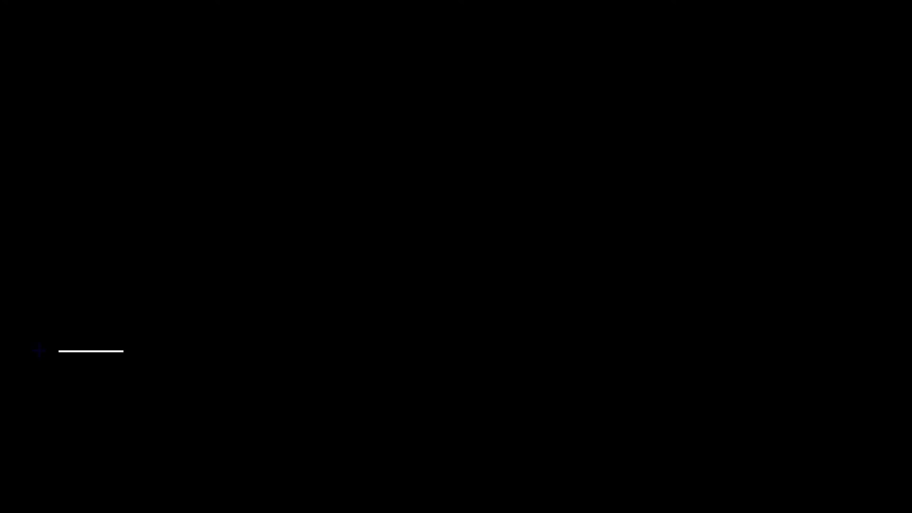